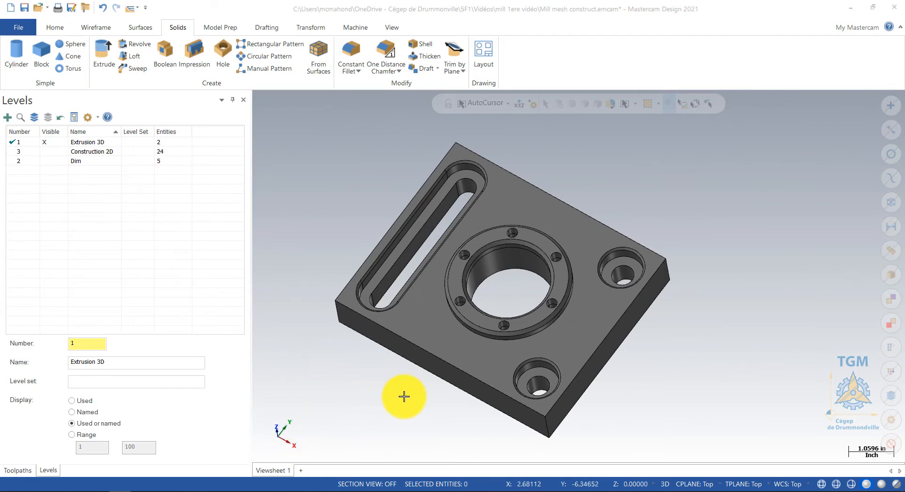
Show the Construction 2D level, make it the active level and hide the Extrusion 3D level.
left_click(44, 152)
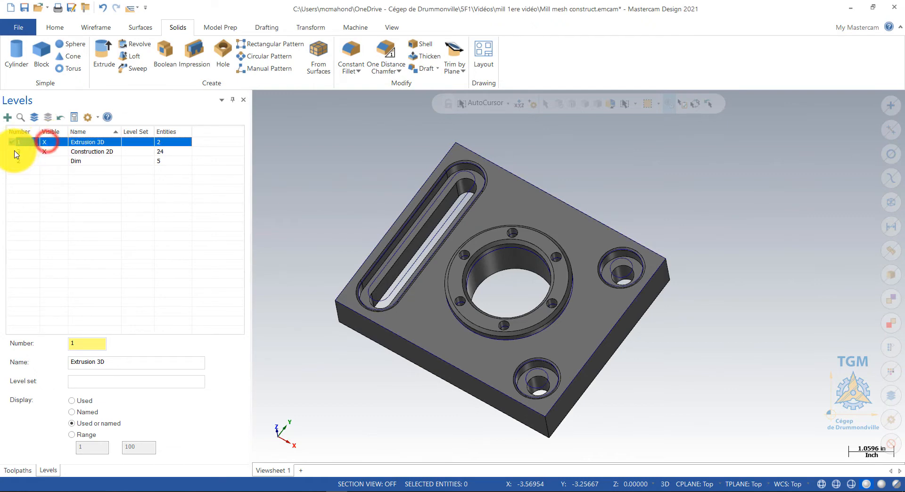
left_click(13, 151)
left_click(44, 141)
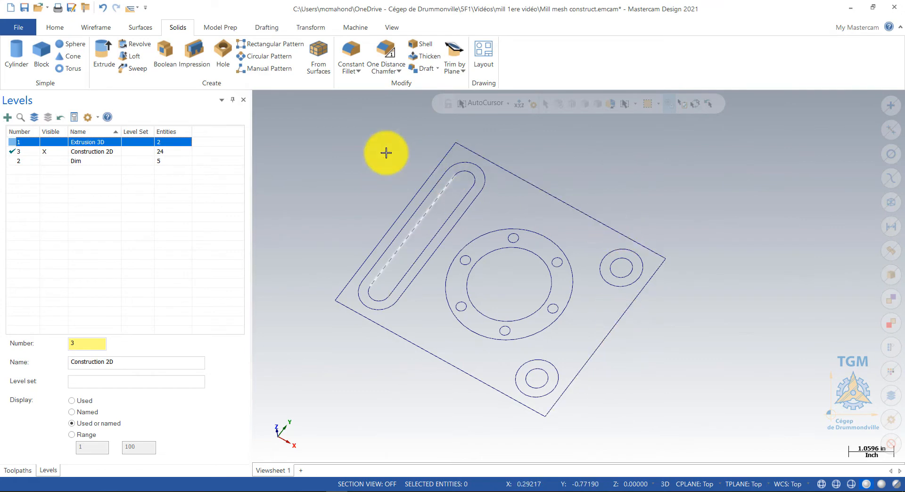
left_click(51, 142)
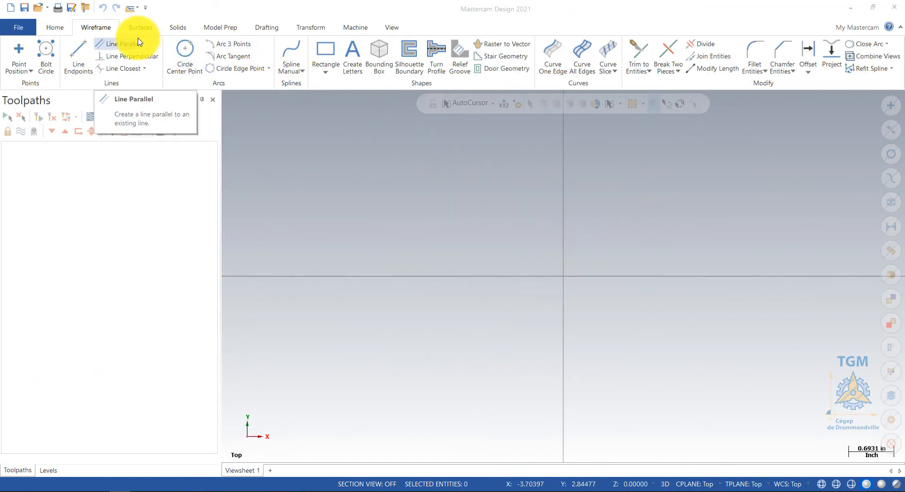
Draw a rectangle from the origin down to the lower right, about 3.29 in wide and 1.94 in high.
left_click(325, 53)
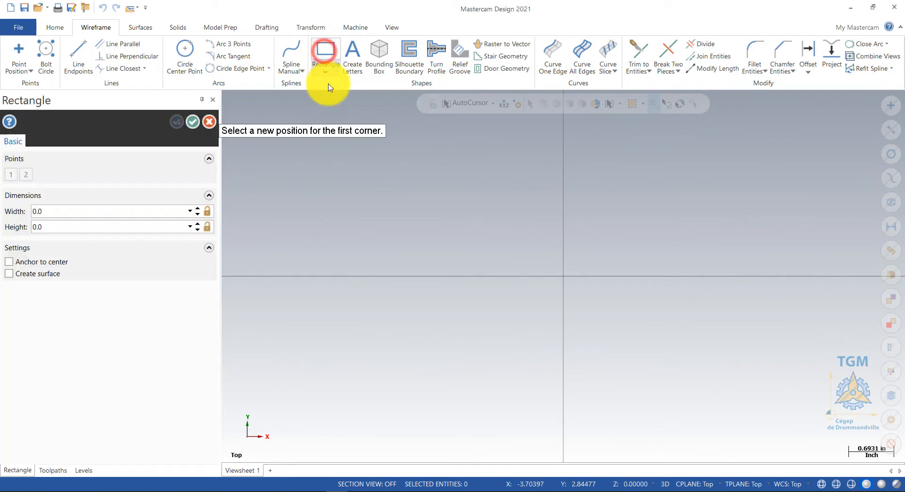
left_click(564, 277)
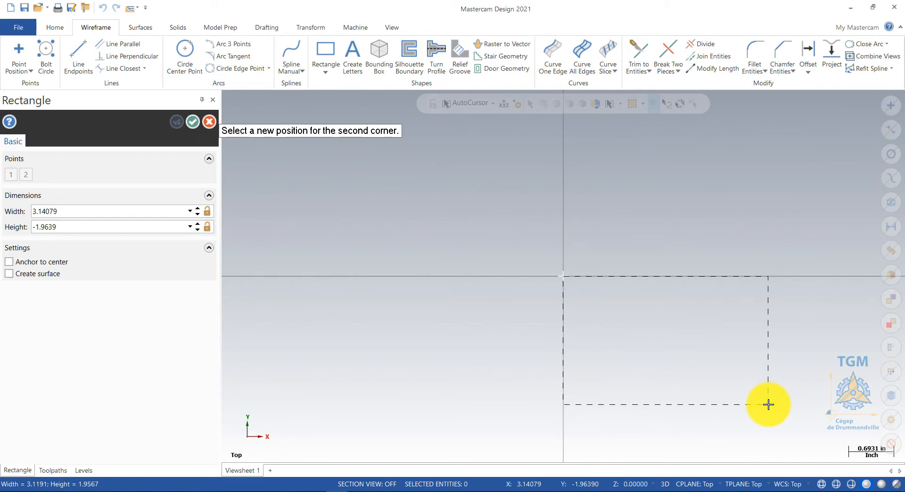
left_click(777, 403)
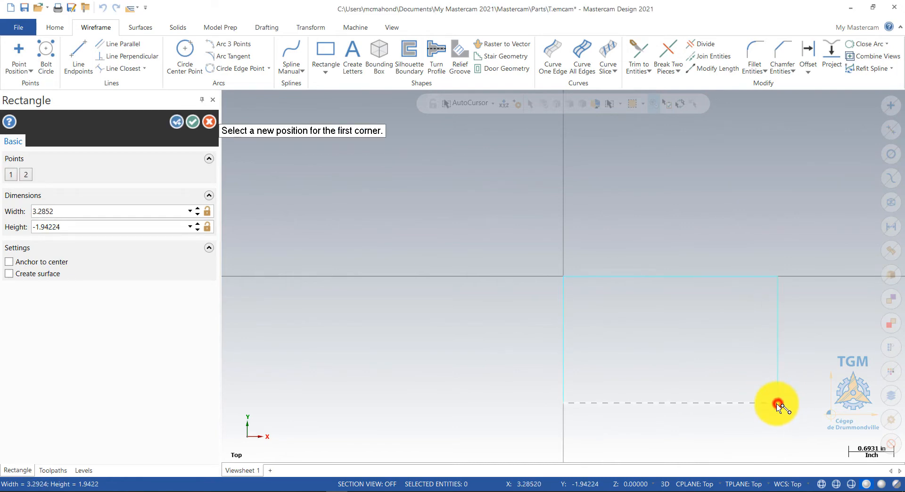
Set the rectangle's width to 6 and its height to -5, and accept it.
left_click(70, 211)
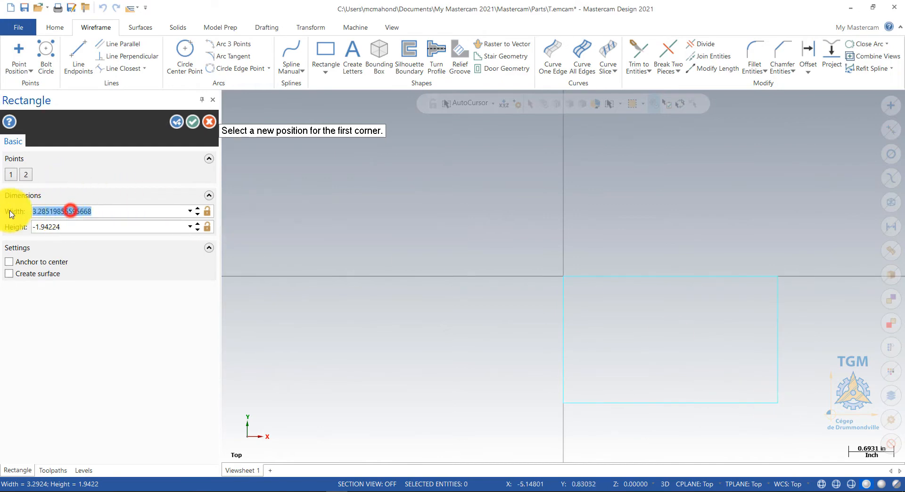
type("6")
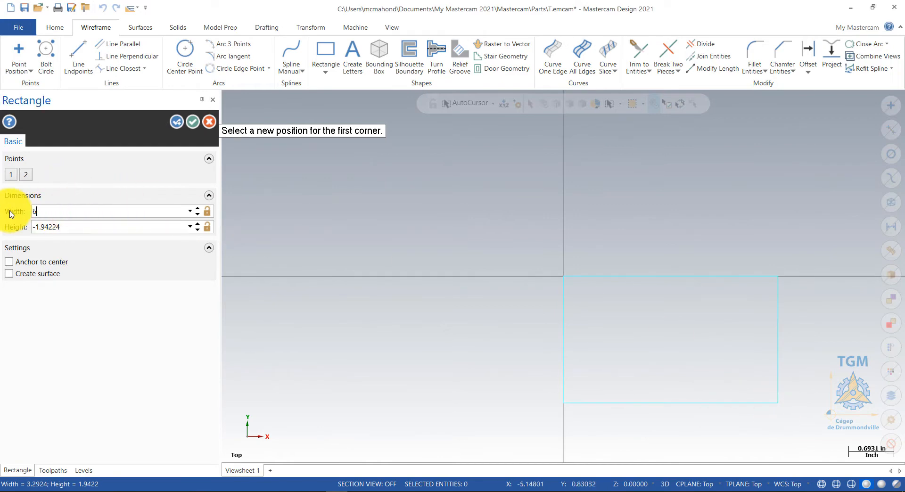
left_click(99, 227)
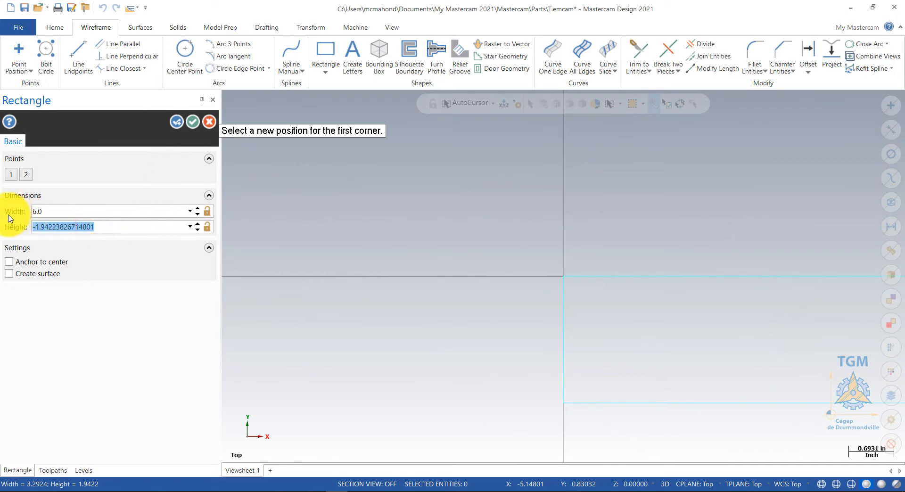
type("-5")
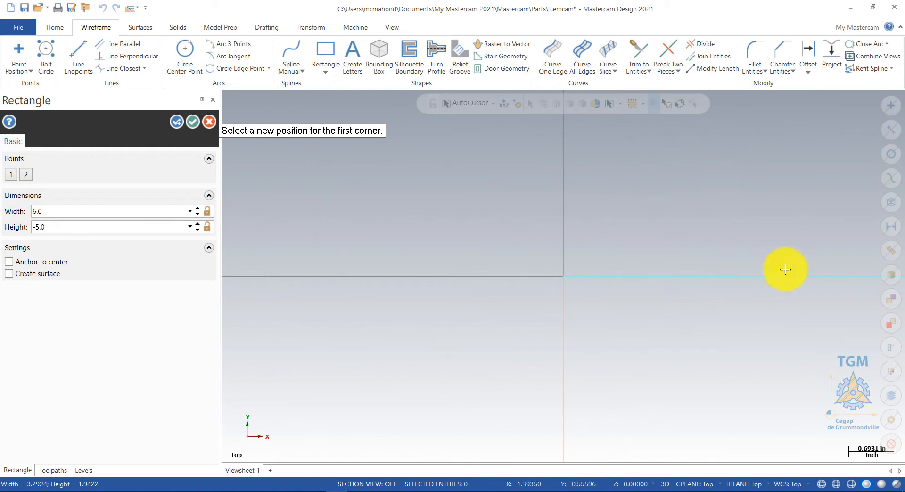
left_click(193, 122)
scroll(754, 318, "down", 3)
scroll(335, 208, "down", 3)
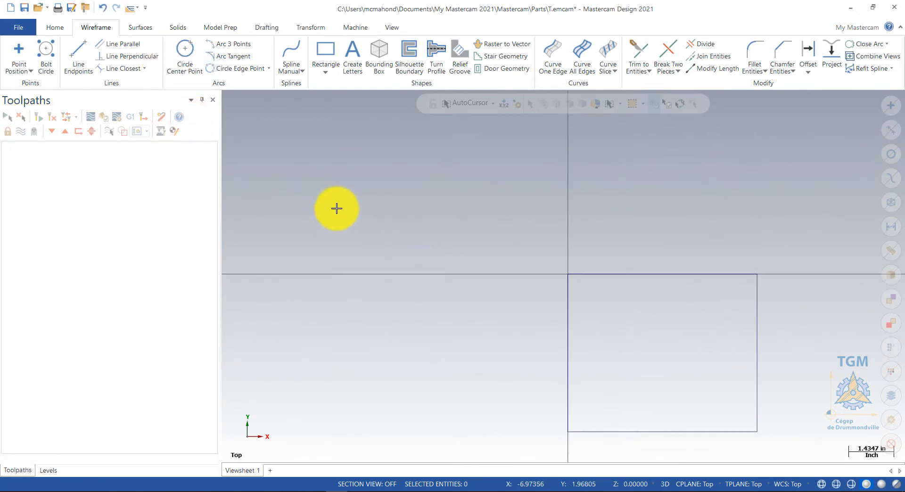
scroll(802, 312, "up", 2)
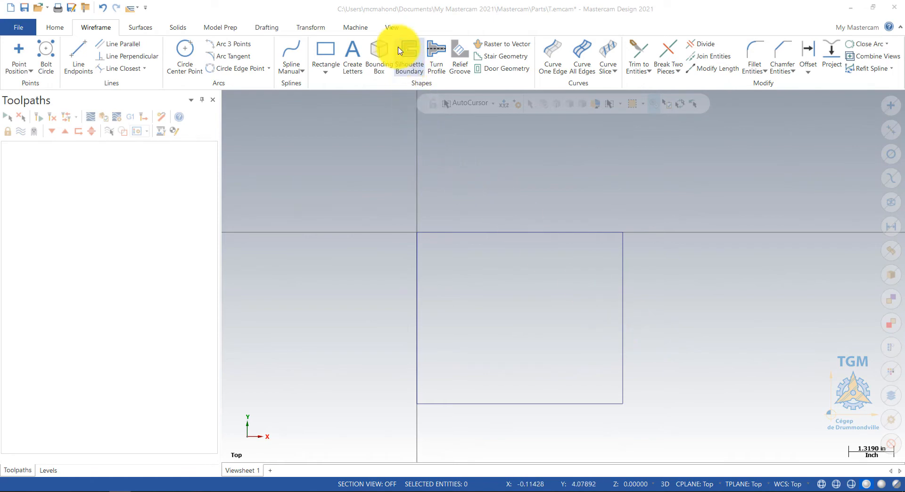
Accept the grid settings with 0.25 spacing in X and Y, and turn on grid display and grid snapping.
left_click(392, 26)
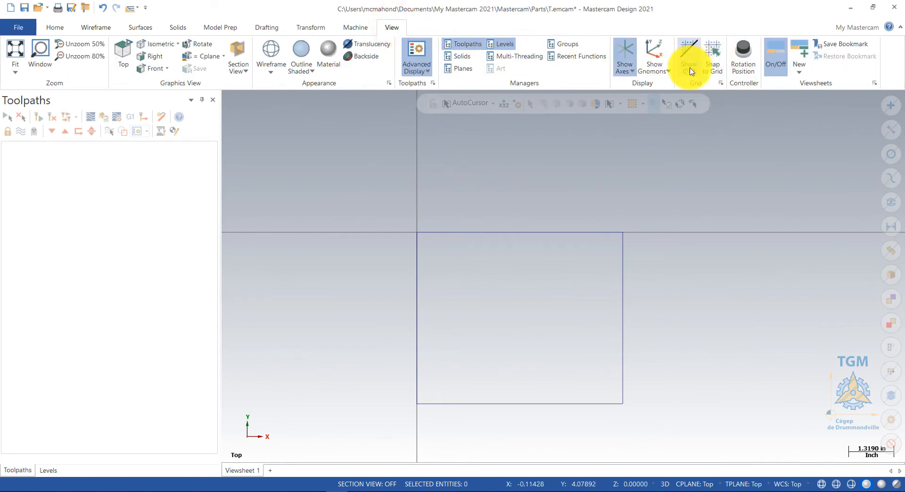
left_click(720, 87)
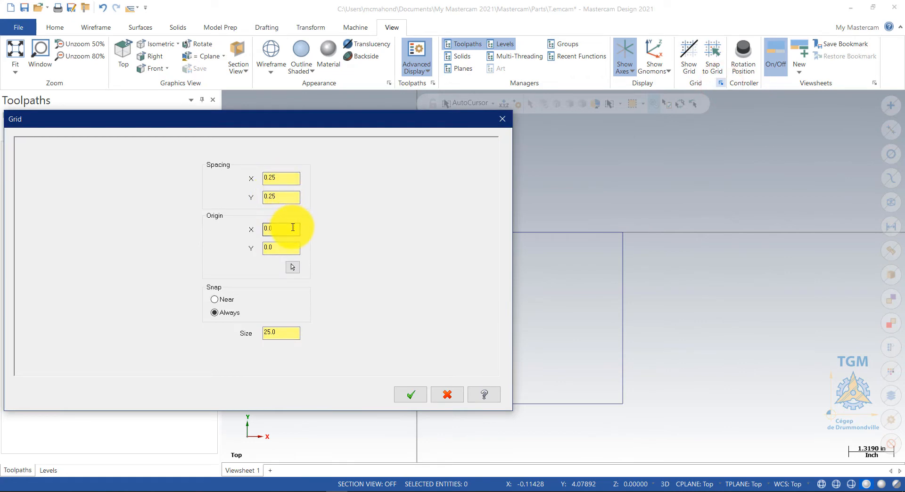
left_click(416, 396)
left_click(686, 65)
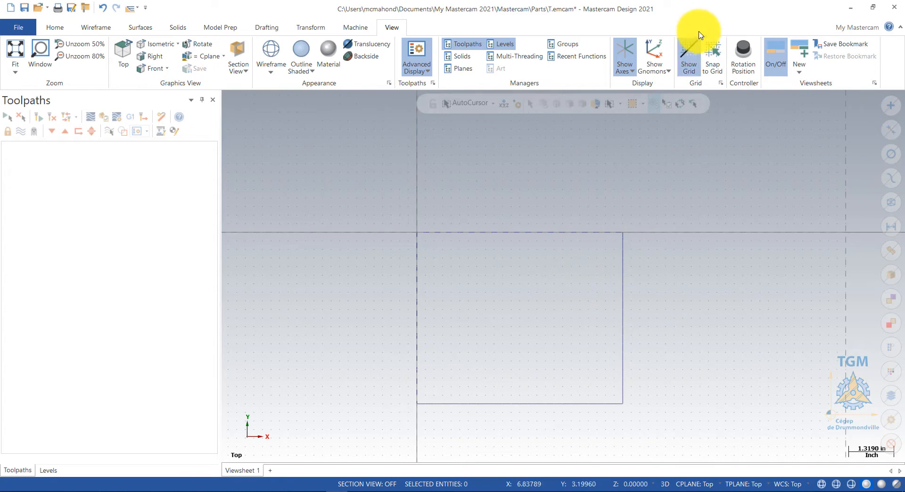
left_click(713, 51)
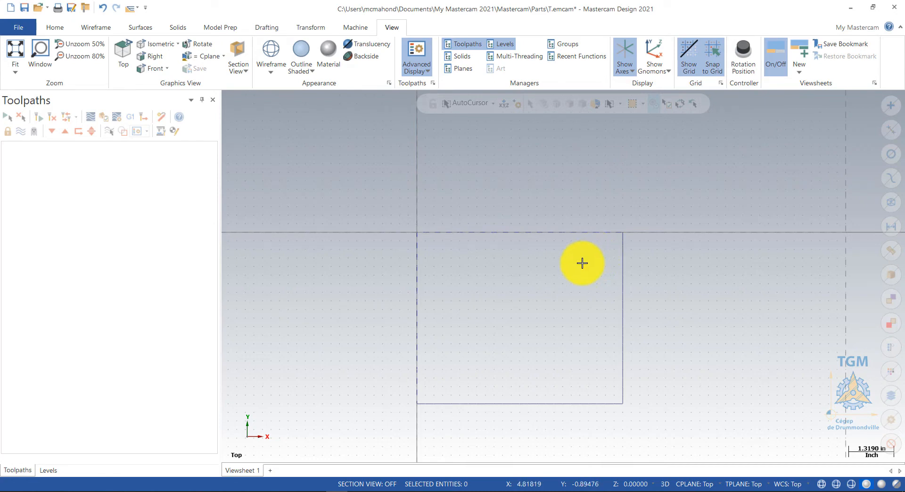
Create a circle with a locked 0.53 diameter, centred on a grid point near the rectangle's upper-right corner.
left_click(108, 30)
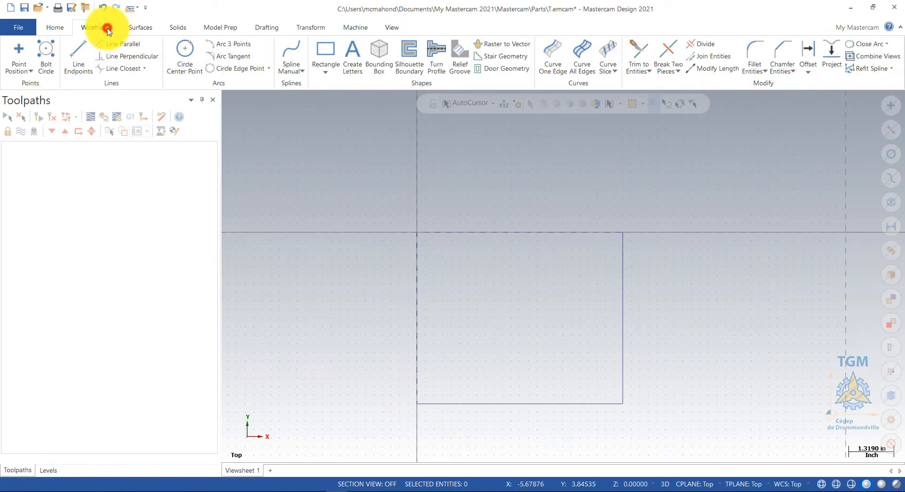
left_click(185, 57)
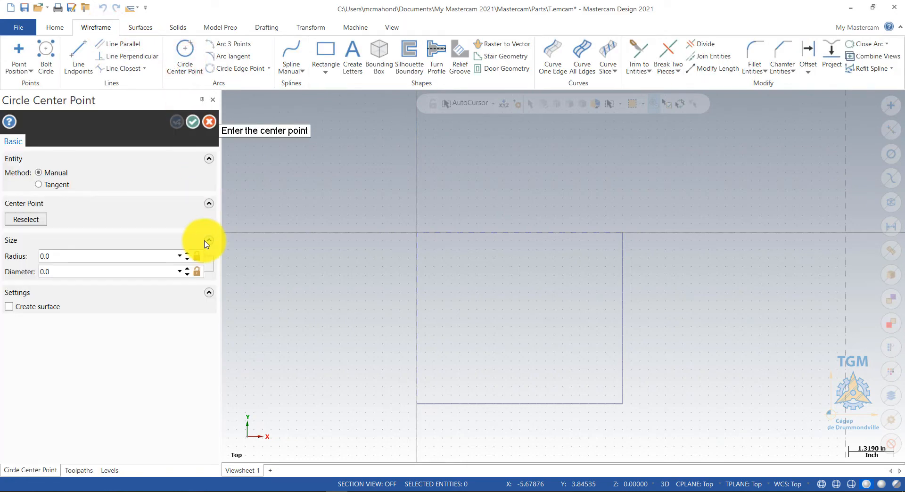
left_click(131, 266)
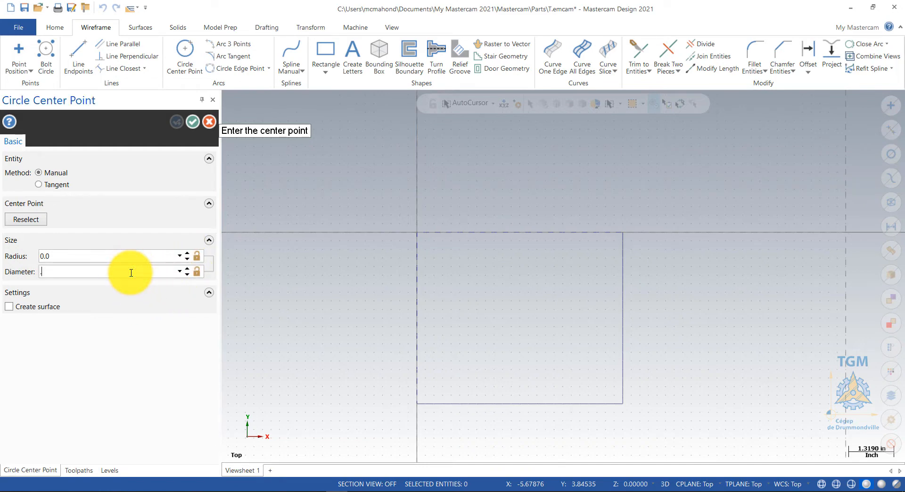
left_click(197, 273)
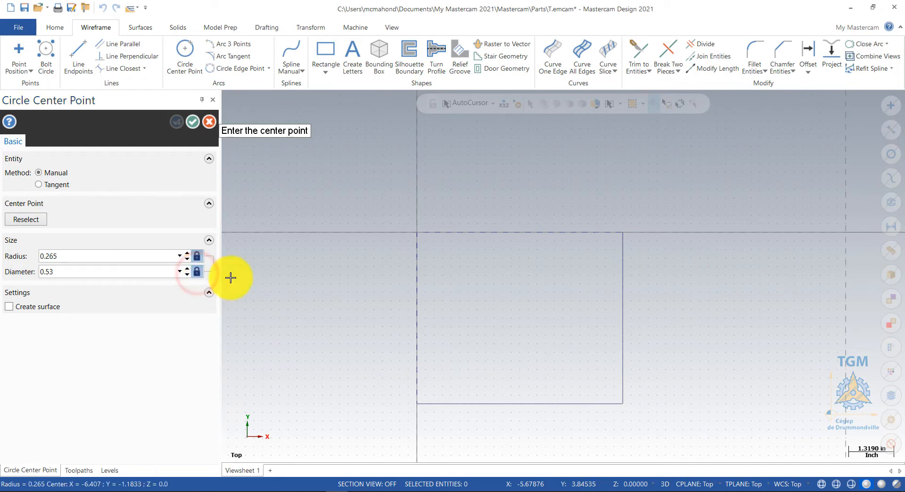
left_click(598, 256)
left_click(176, 122)
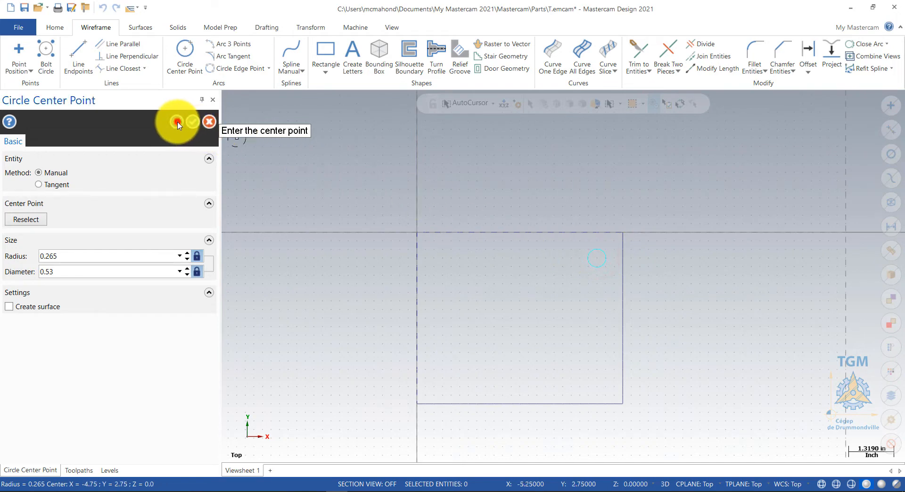
Create a second 0.53 diameter circle near the rectangle's lower-right corner, centred at X 5.25, Y -4.25.
left_click(597, 381)
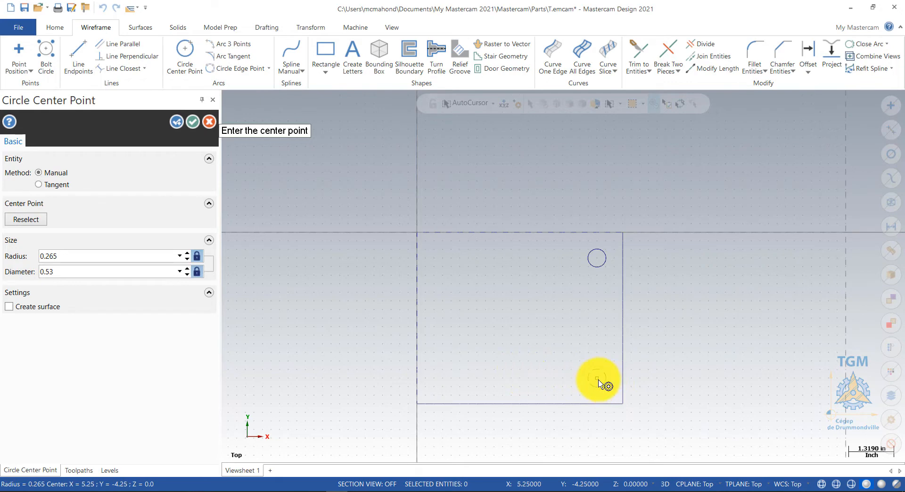
left_click(597, 379)
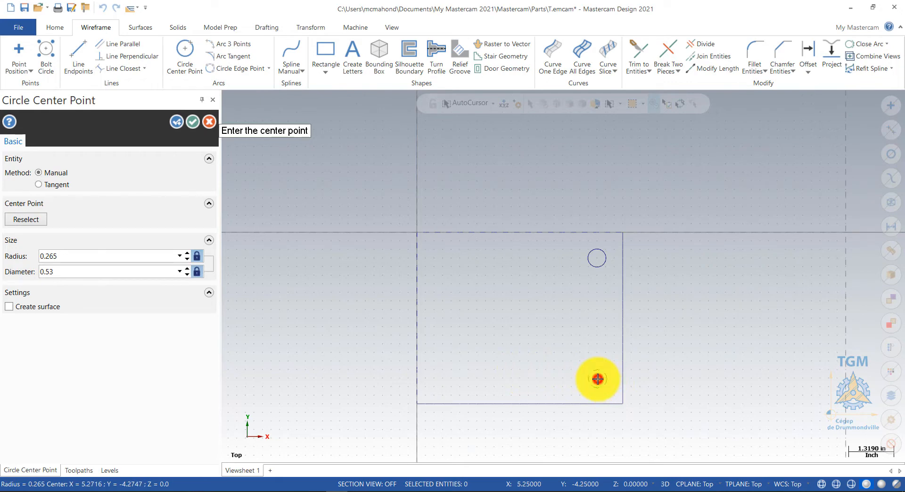
left_click(177, 121)
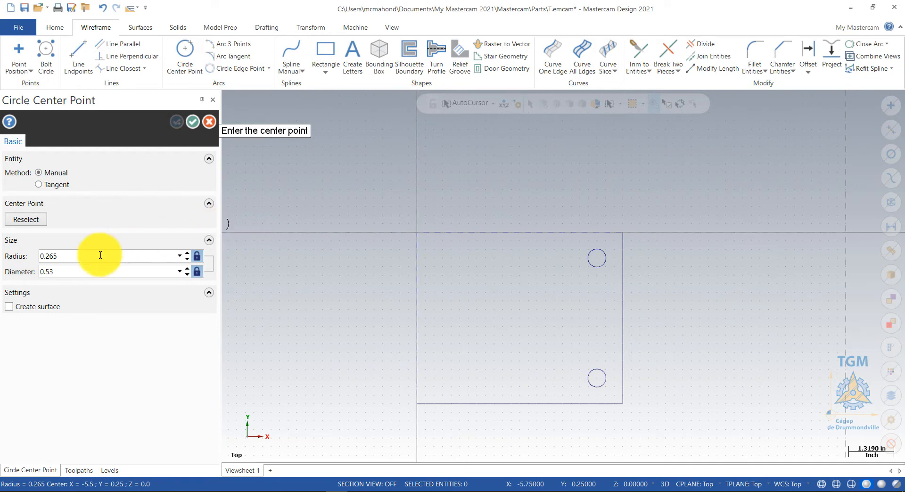
Add a 1.0 diameter circle concentric with each of the two 0.53 diameter circles, and finish the circle command.
left_click(92, 272)
type("10")
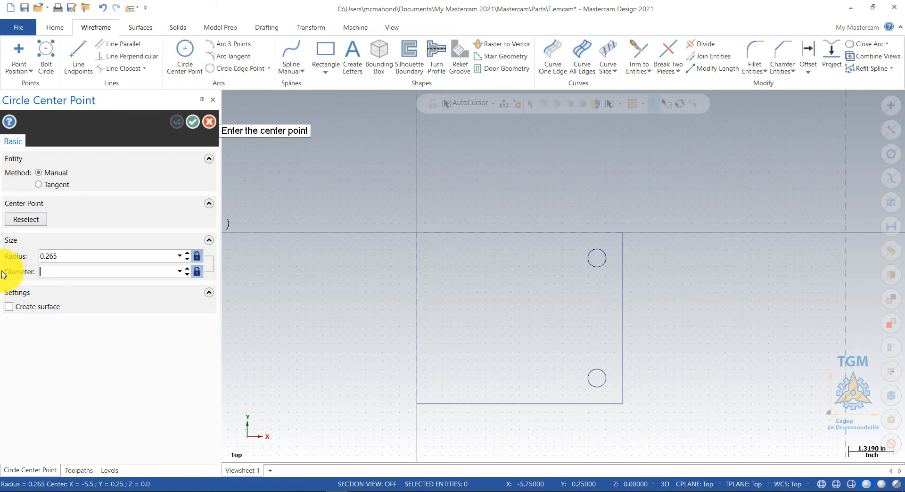
key("Return")
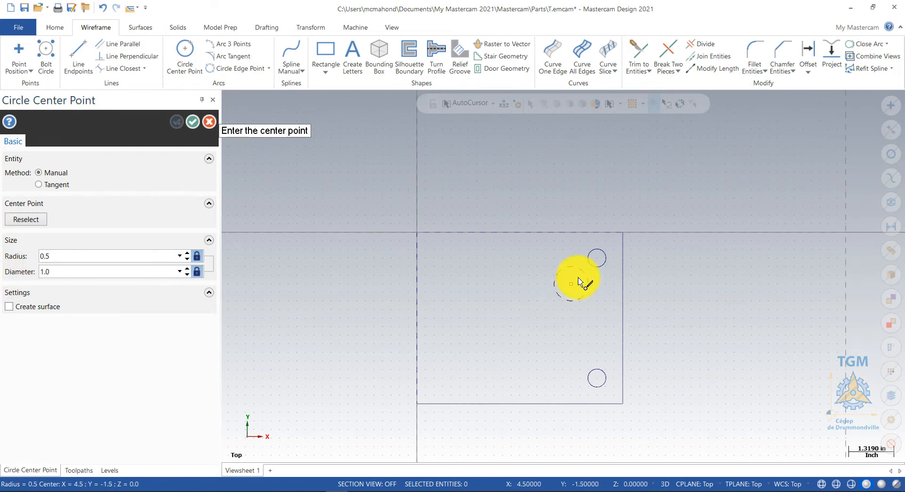
left_click(595, 259)
left_click(598, 380)
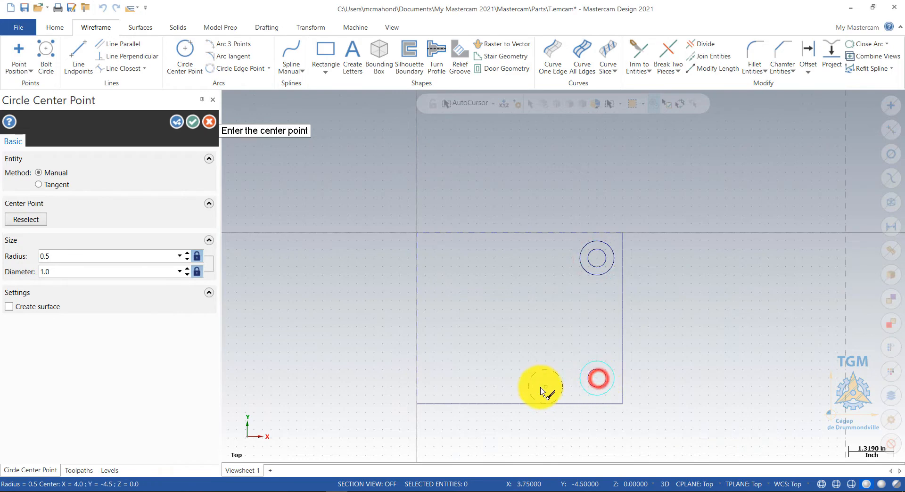
left_click(176, 122)
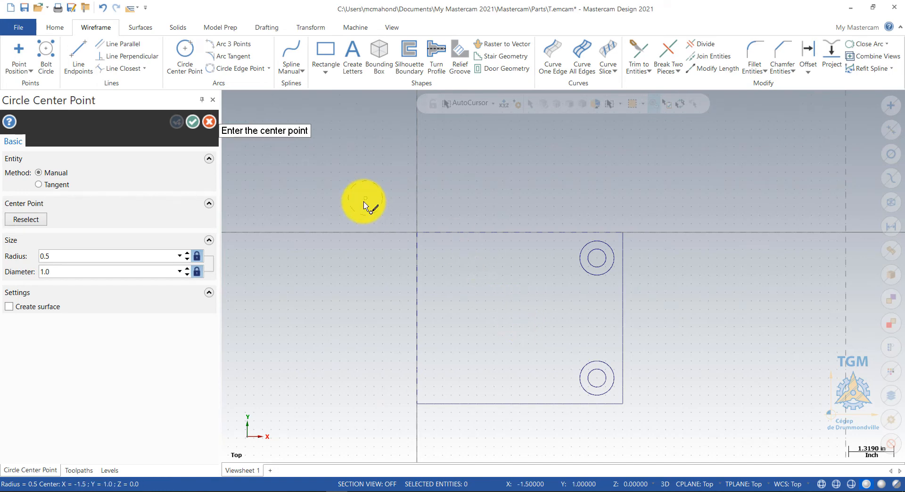
left_click(210, 123)
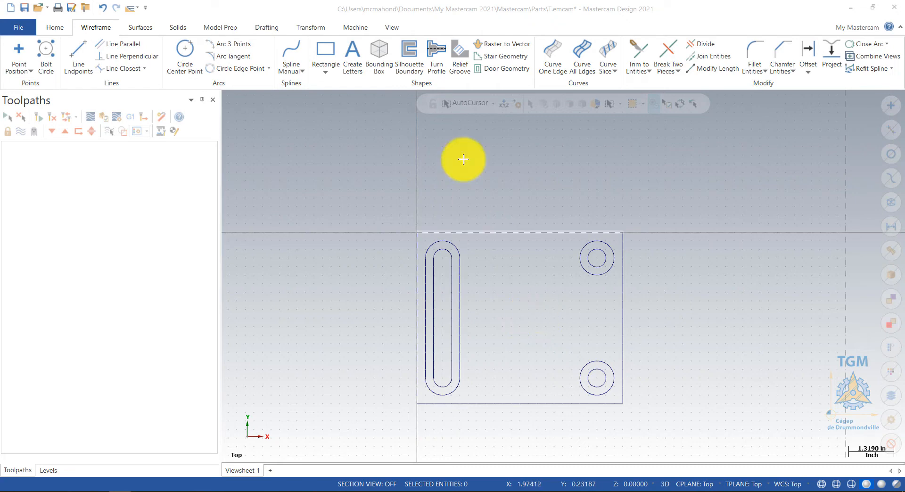
Turn off both the grid display and grid snapping.
left_click(392, 27)
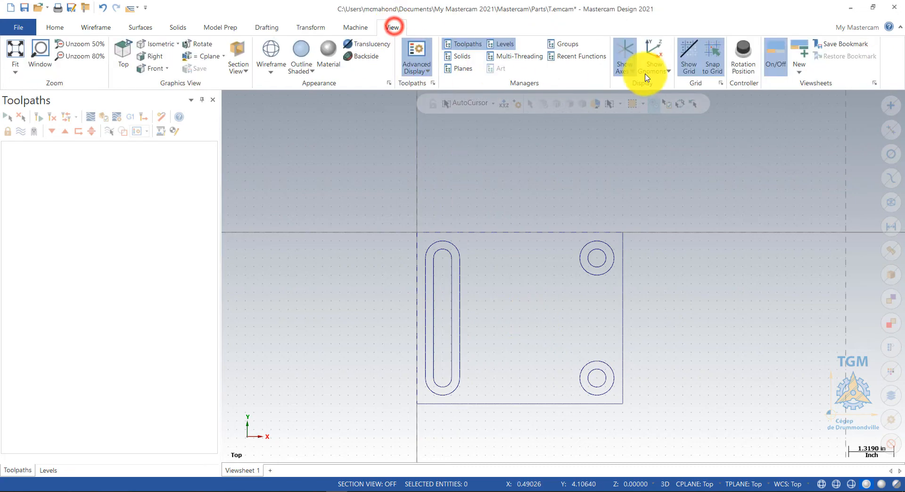
left_click(689, 55)
left_click(711, 54)
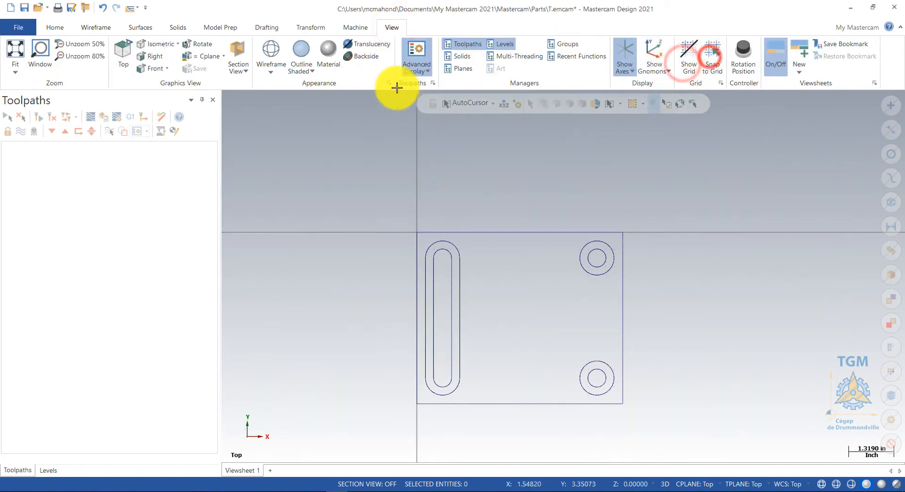
Create a 2.0 diameter circle centred at coordinates 3.25,-2.5.
left_click(91, 27)
left_click(182, 48)
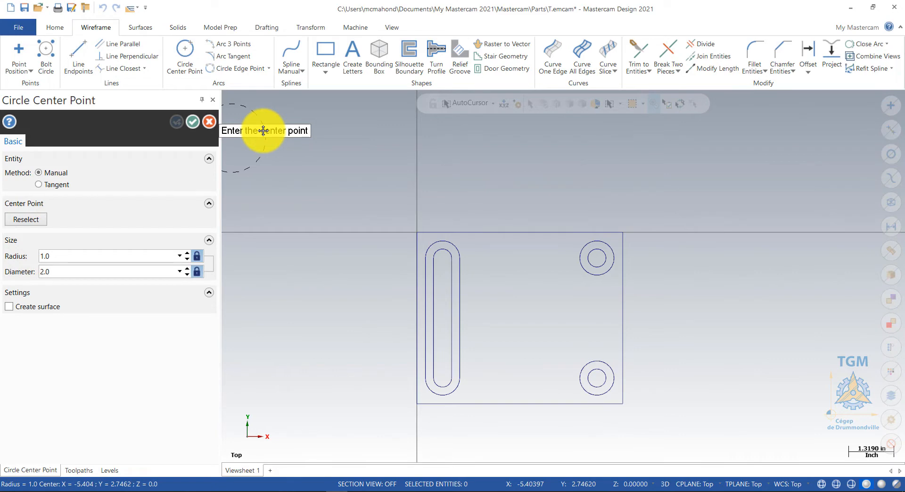
type("3.25,-2.5")
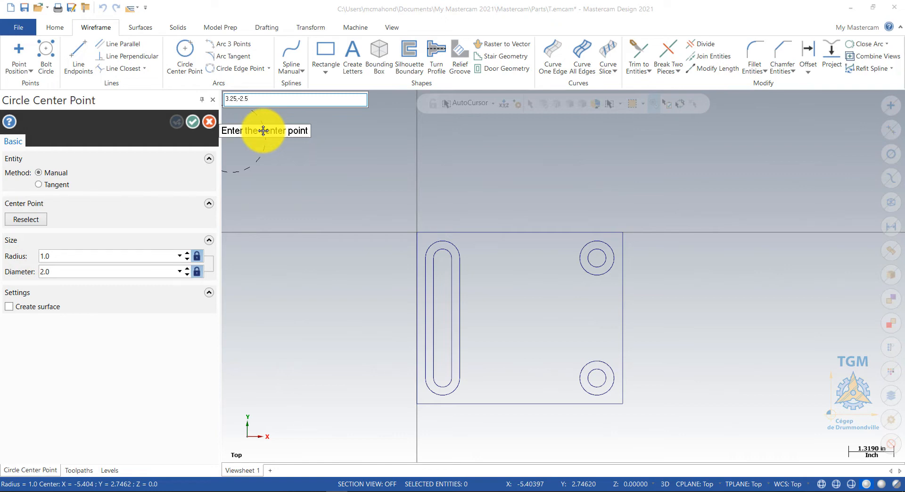
key("Return")
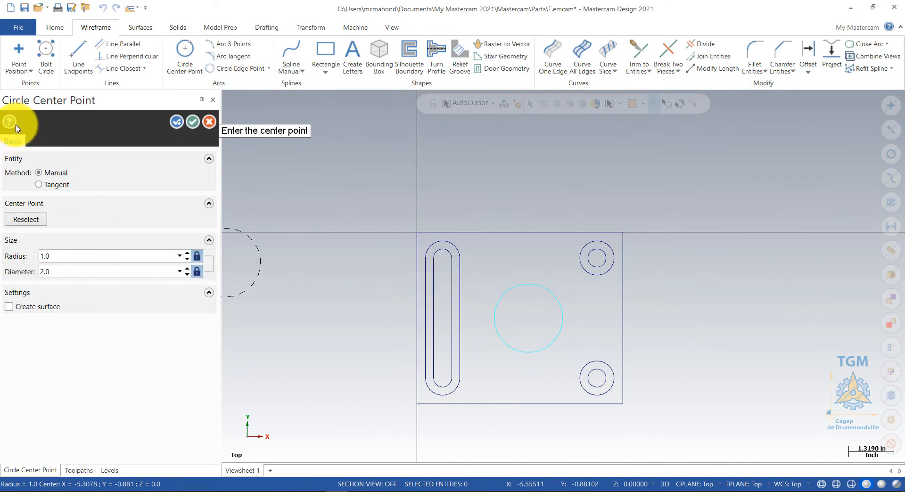
left_click(177, 122)
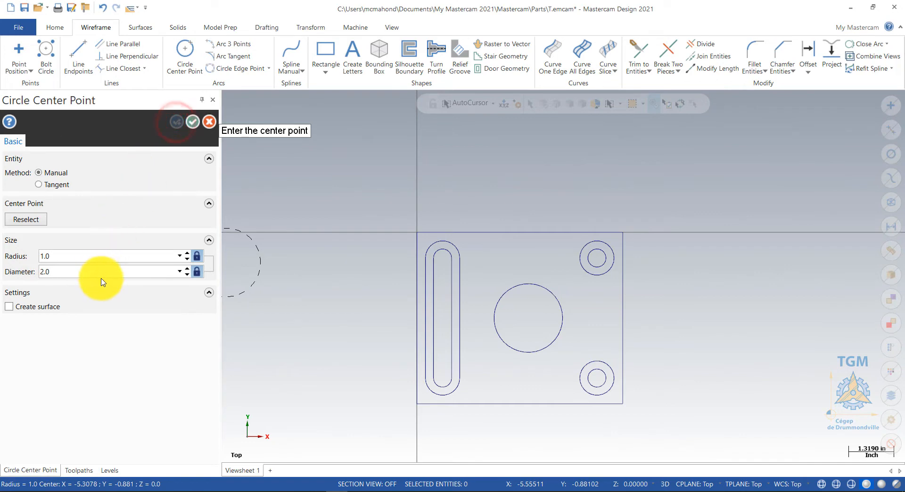
Create a 3.0 diameter circle concentric with the 2.0 diameter central circle, and finish the circle command.
double_click(71, 271)
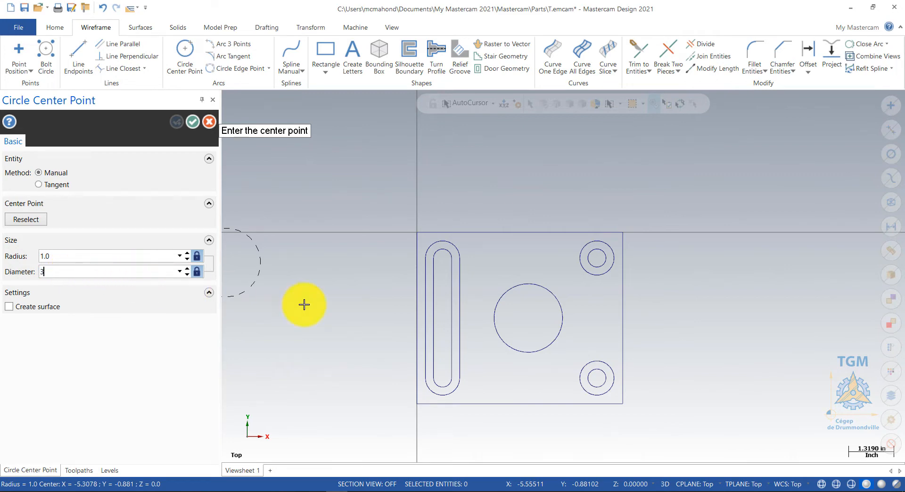
left_click(528, 320)
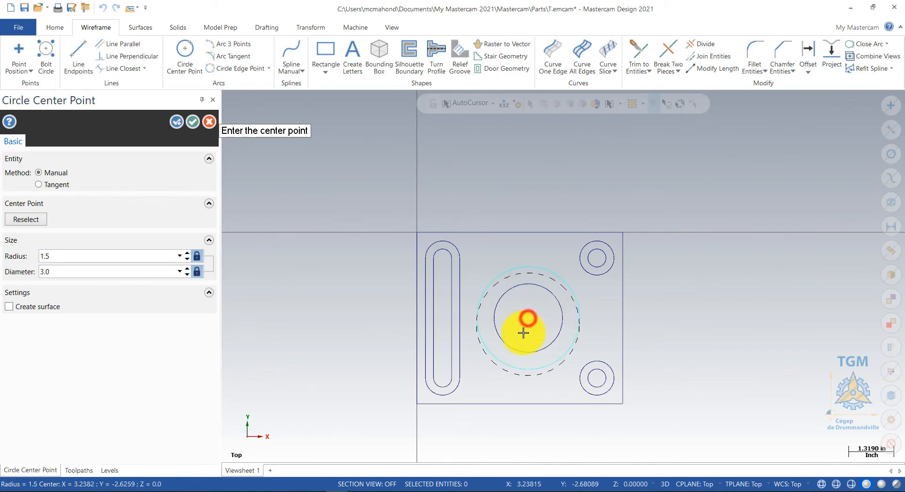
left_click(193, 121)
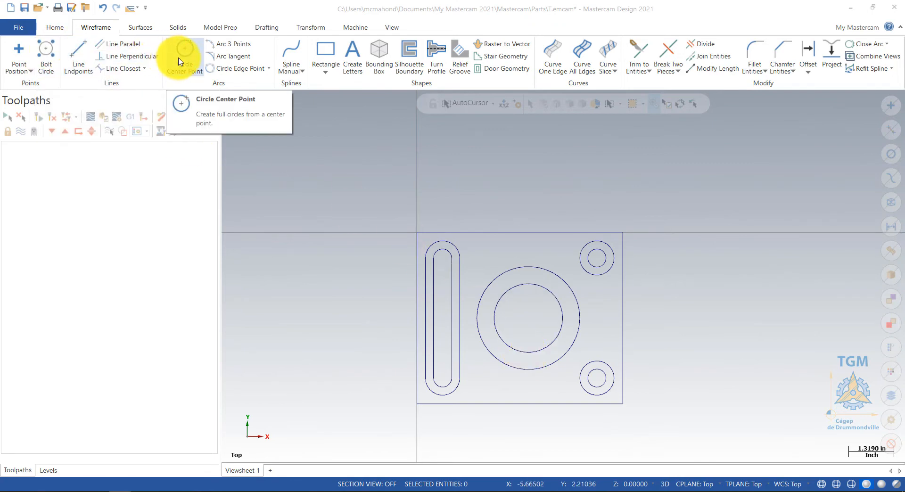
Start a bolt circle centred on the central bore, with a 2.5 diameter and 6 holes over the full circle.
left_click(55, 67)
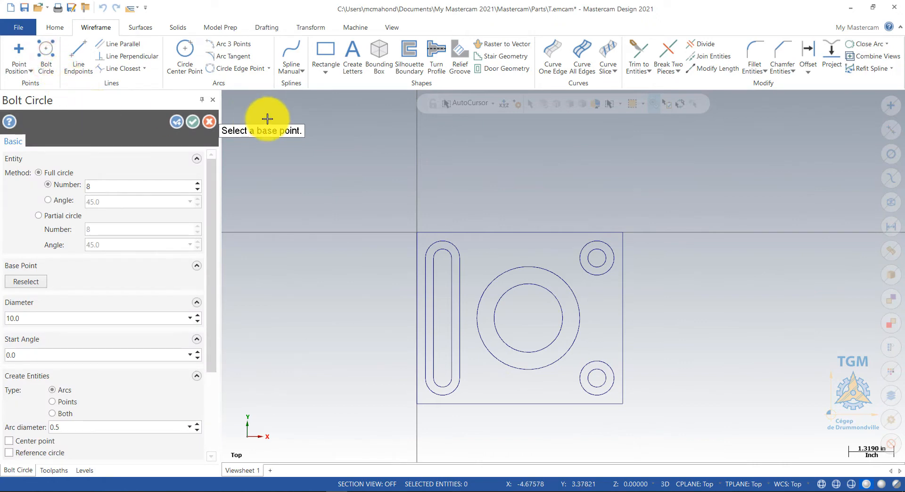
left_click(528, 319)
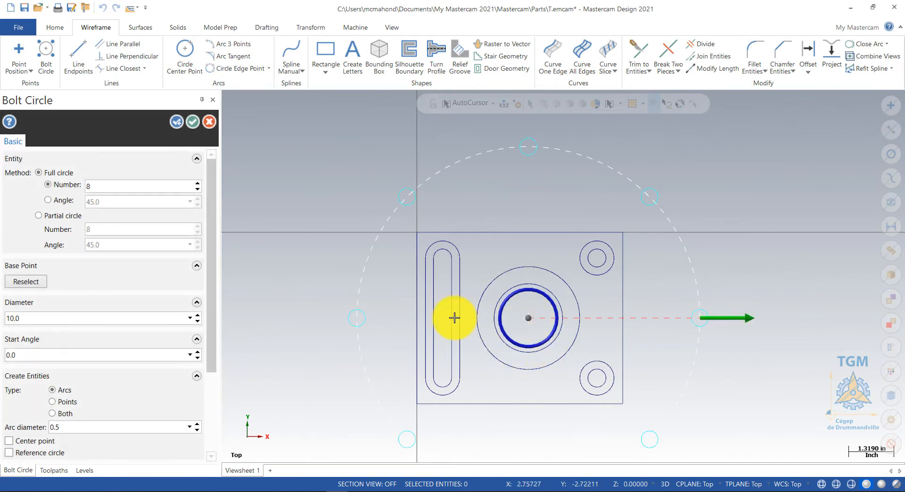
left_click(80, 317)
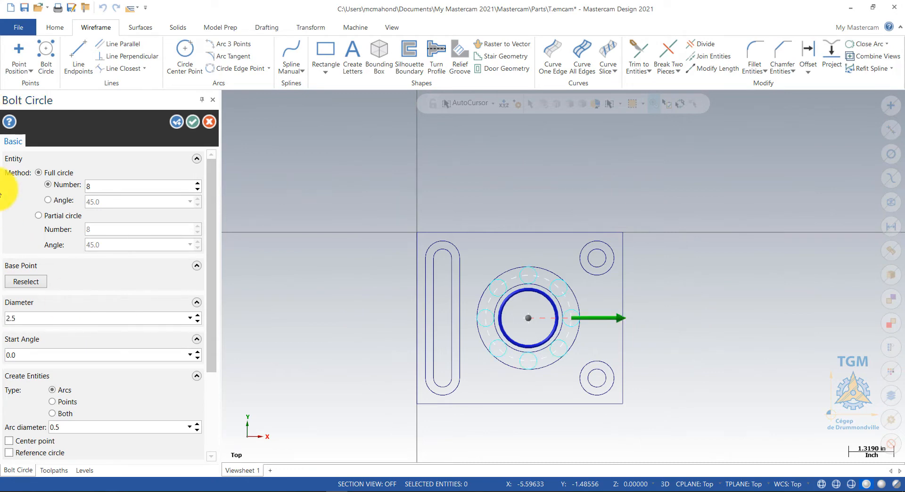
left_click(112, 206)
left_click(110, 184)
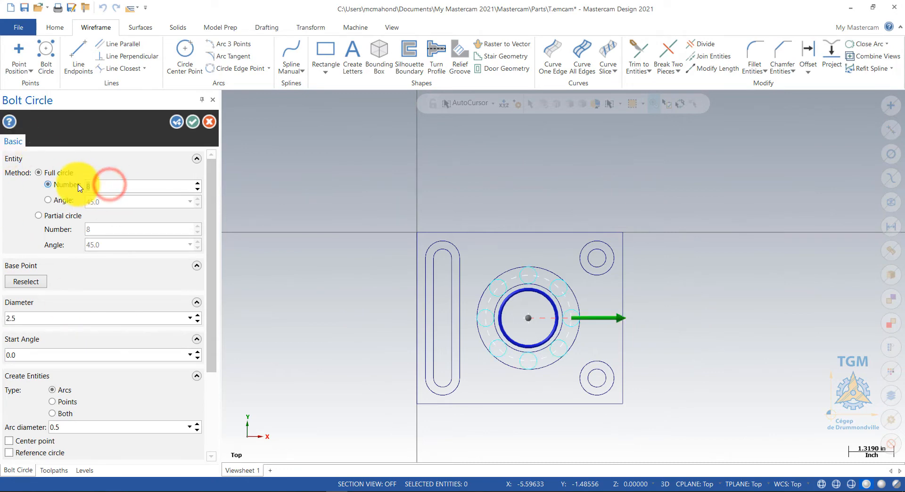
type("6")
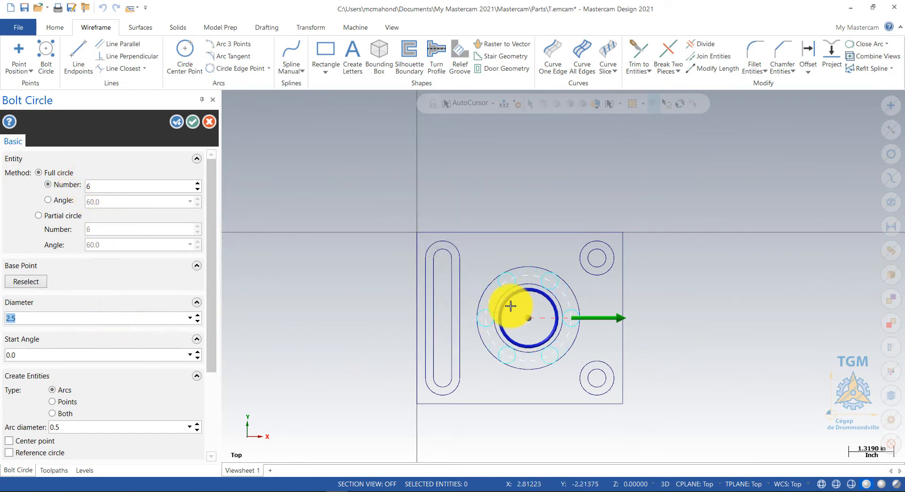
Try start angles of 45 and 60 for the bolt circle, and return the angle to 0.
left_click(621, 319)
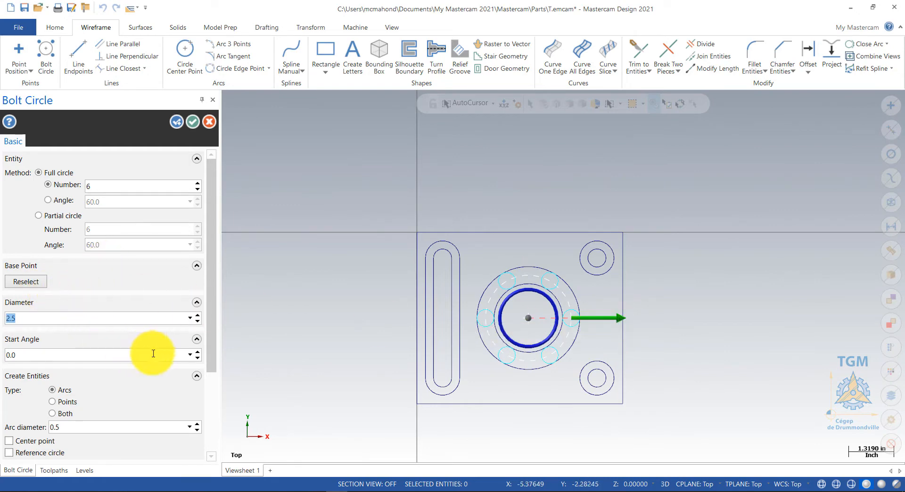
left_click(200, 352)
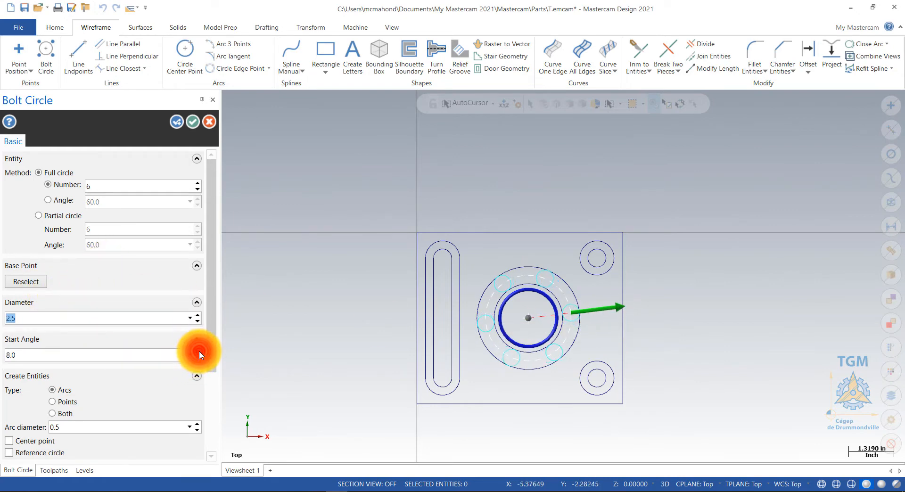
left_click(200, 353)
left_click_drag(142, 356, 2, 353)
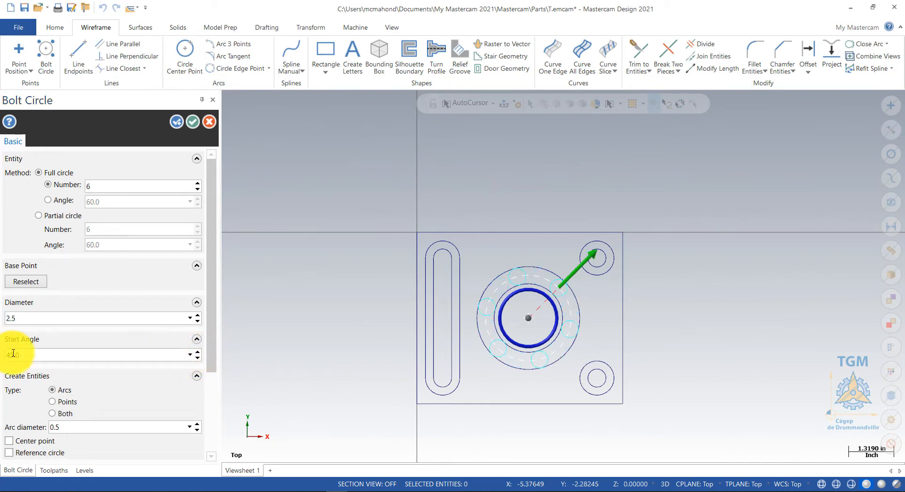
left_click_drag(13, 353, 41, 358)
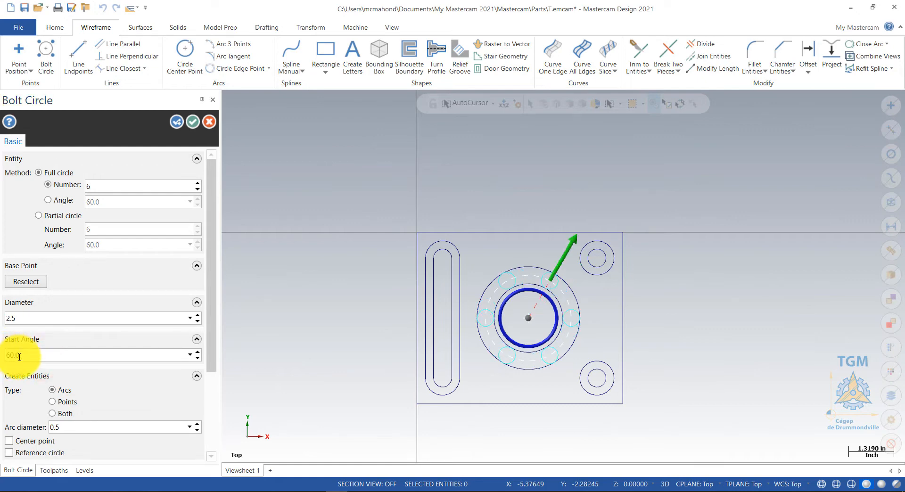
left_click_drag(17, 356, 2, 361)
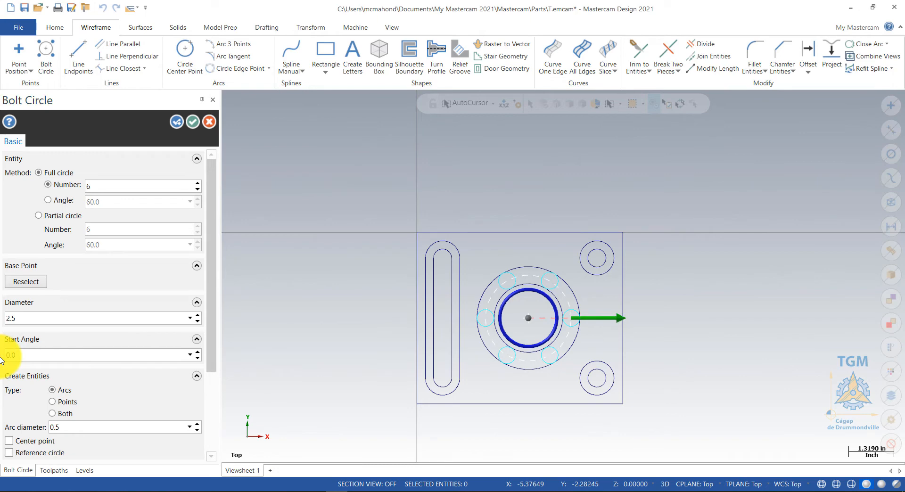
Set the bolt circle's arc diameter to 0.25 and create the hole pattern.
left_click_drag(213, 323, 202, 386)
left_click_drag(102, 335, 1, 341)
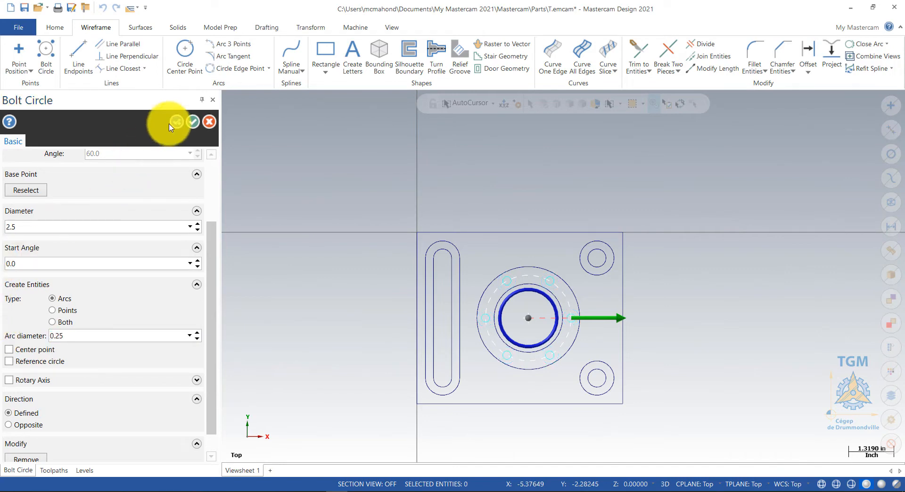
left_click(193, 122)
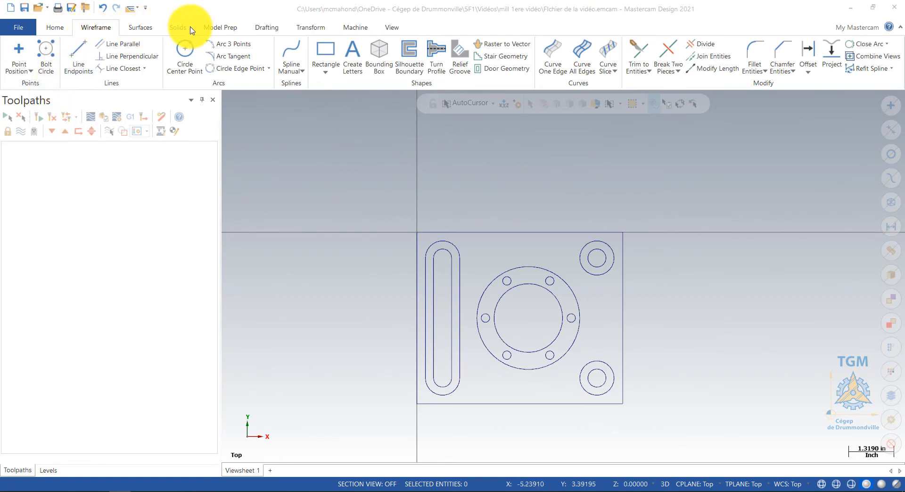
Using Smart Dimension, add a horizontal dimension above the plate from its left edge to the centre of the slot's upper arc.
left_click(263, 28)
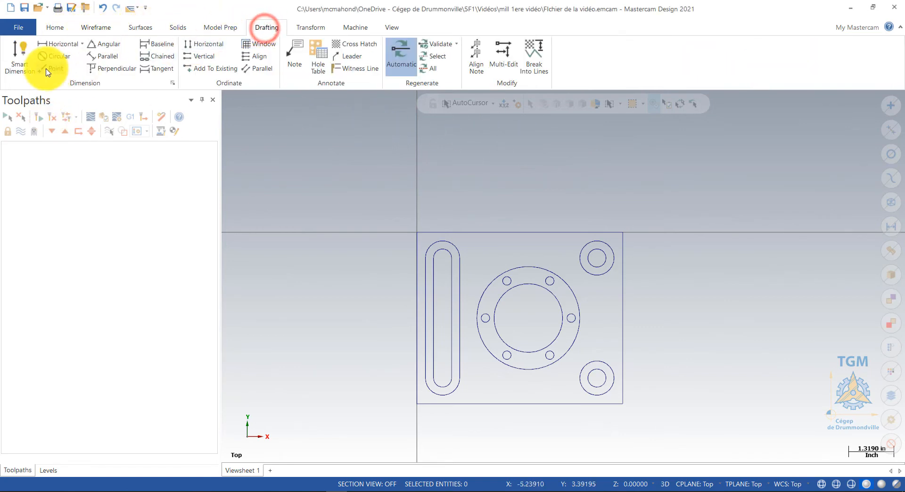
left_click(22, 60)
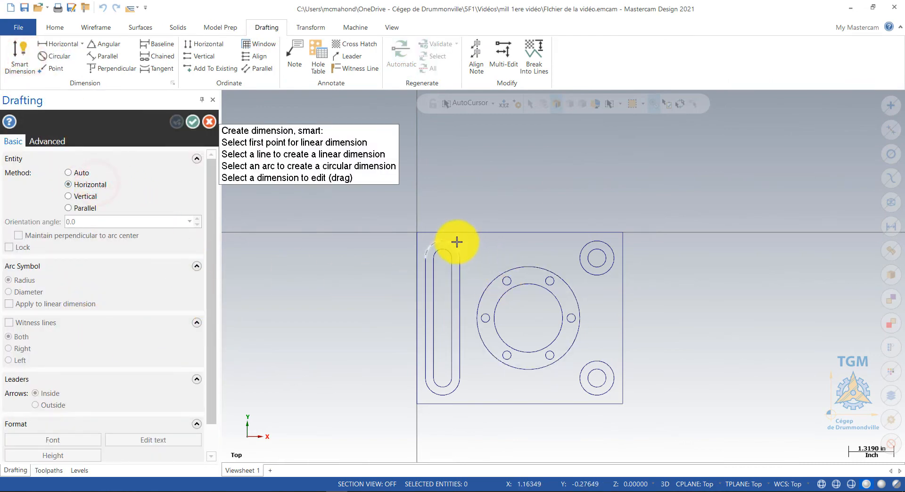
left_click(417, 246)
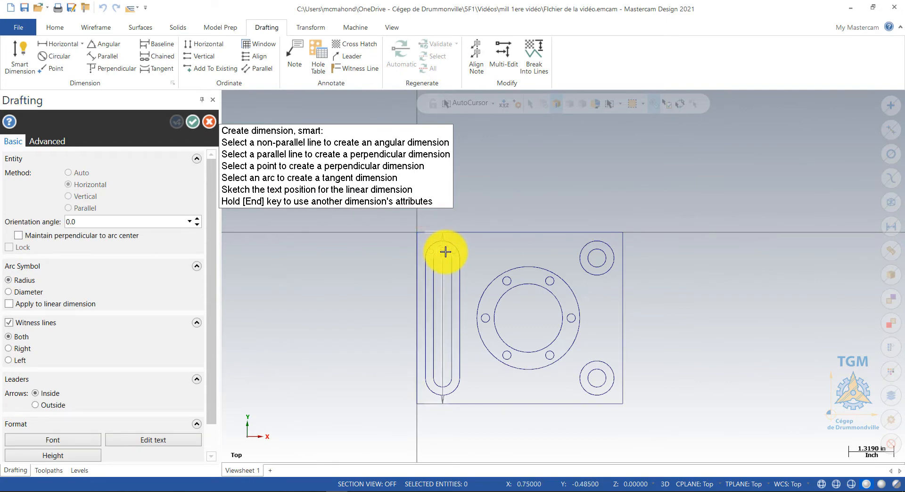
left_click(445, 252)
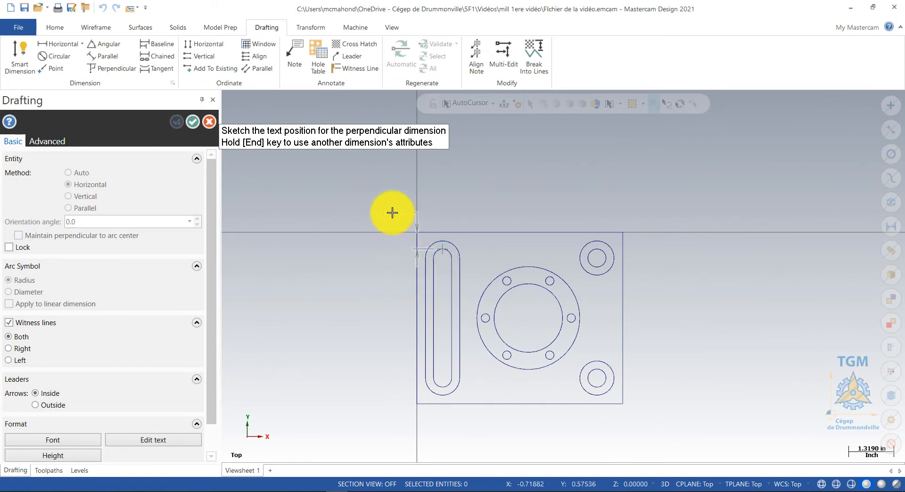
left_click(432, 211)
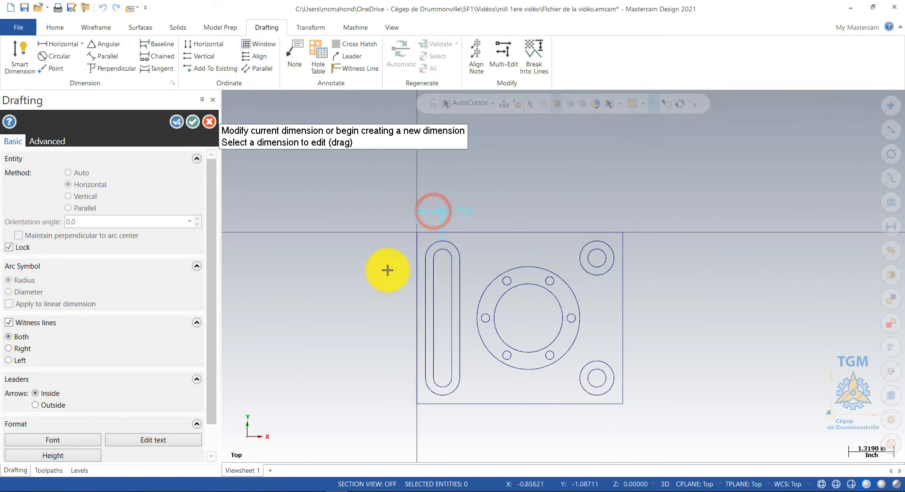
left_click(72, 196)
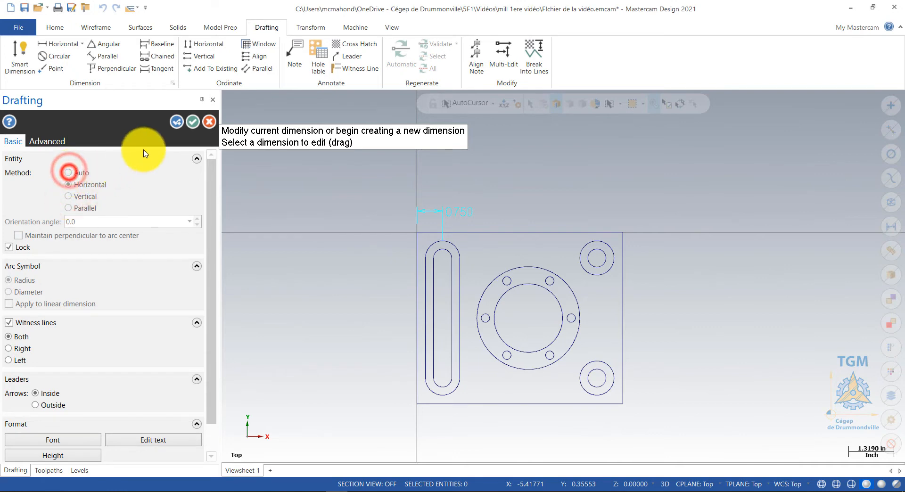
left_click(176, 122)
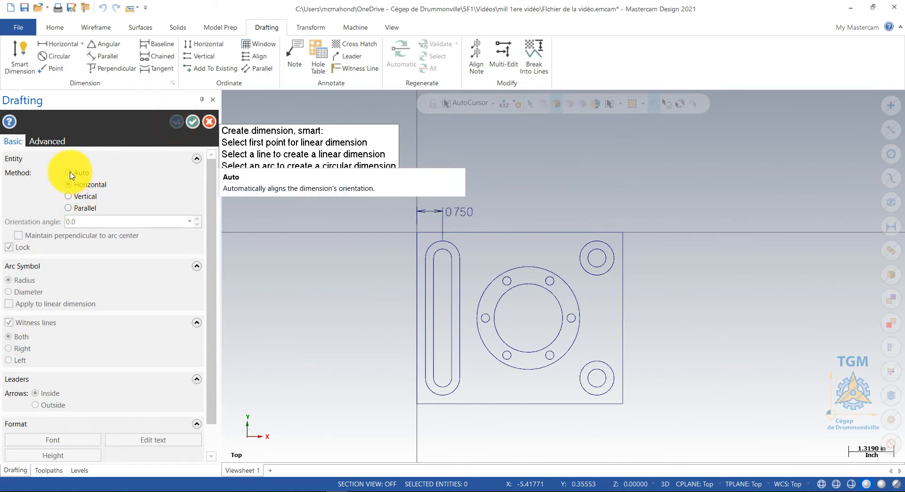
Switch the dimension method to Auto and dimension the vertical distance between the slot's arc centres, placed left of the plate.
left_click(70, 173)
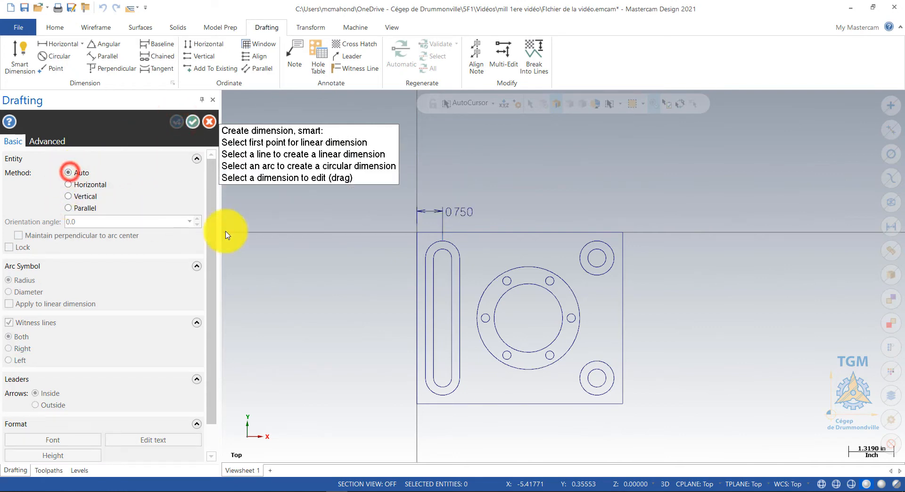
left_click(442, 259)
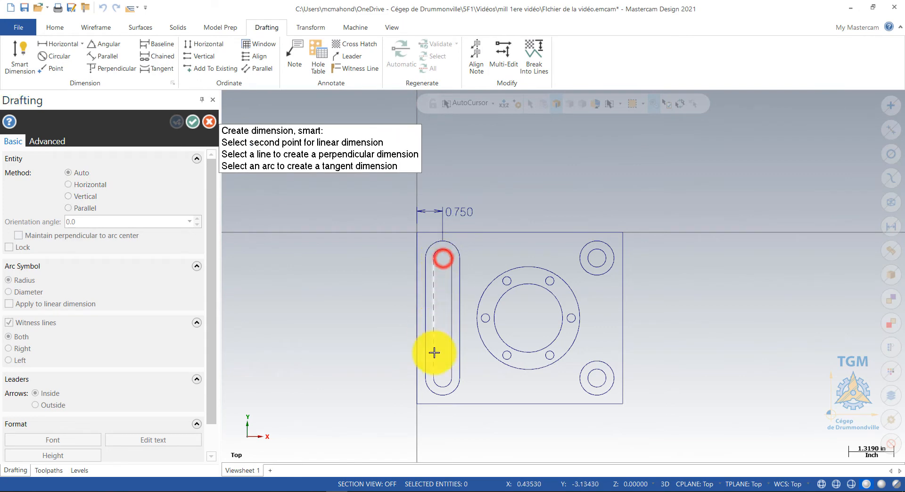
left_click(444, 381)
left_click(386, 325)
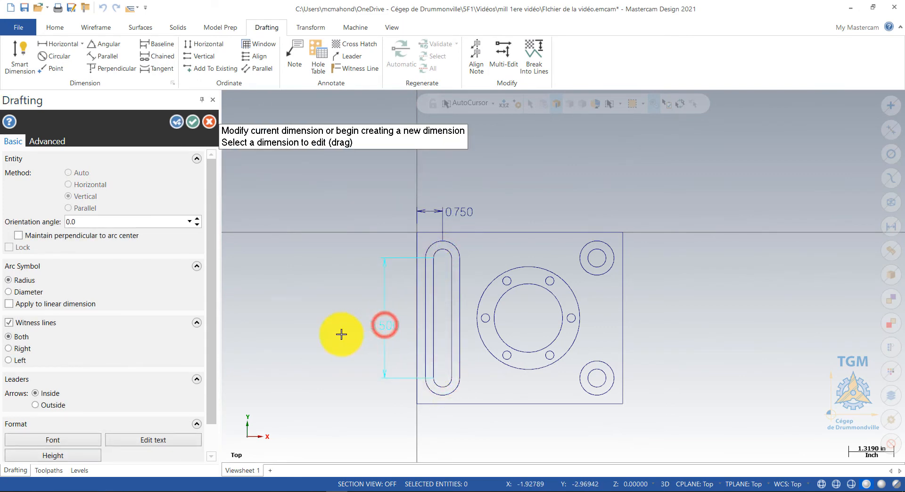
left_click(176, 121)
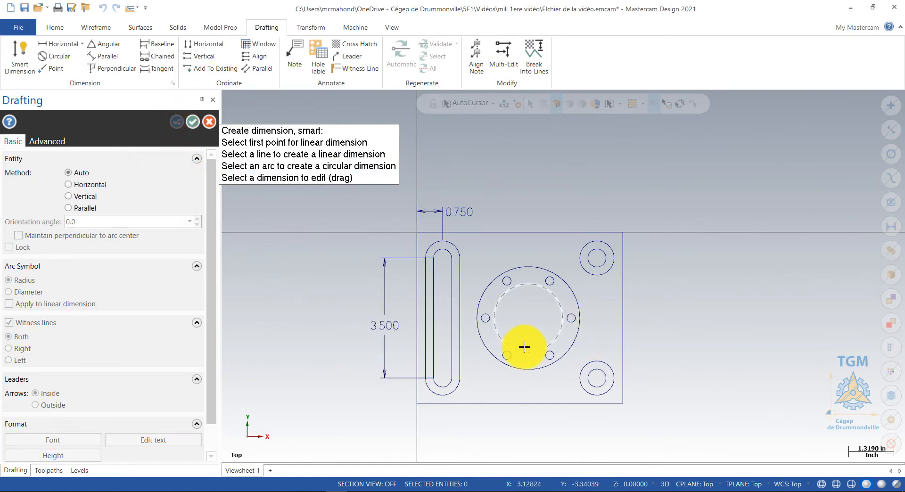
Dimension the distance from the plate's left edge to the central bore's centre, placed above the slot's horizontal dimension.
left_click(528, 319)
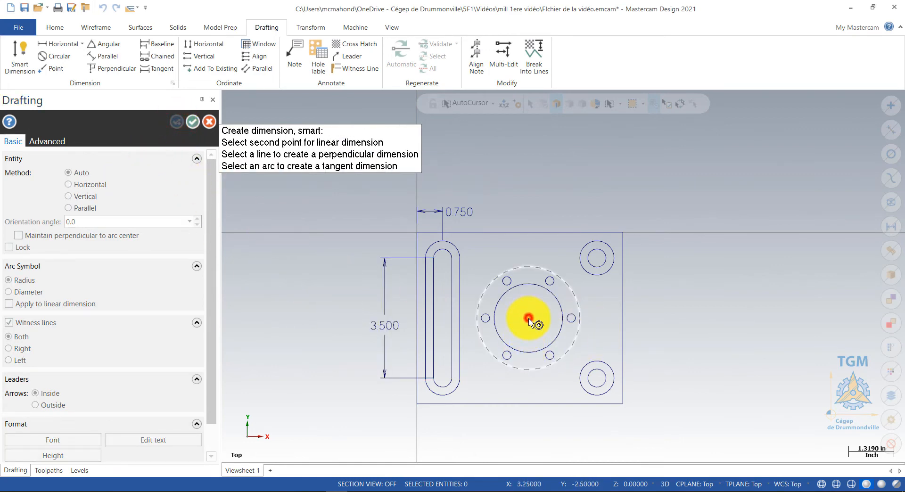
left_click(422, 396)
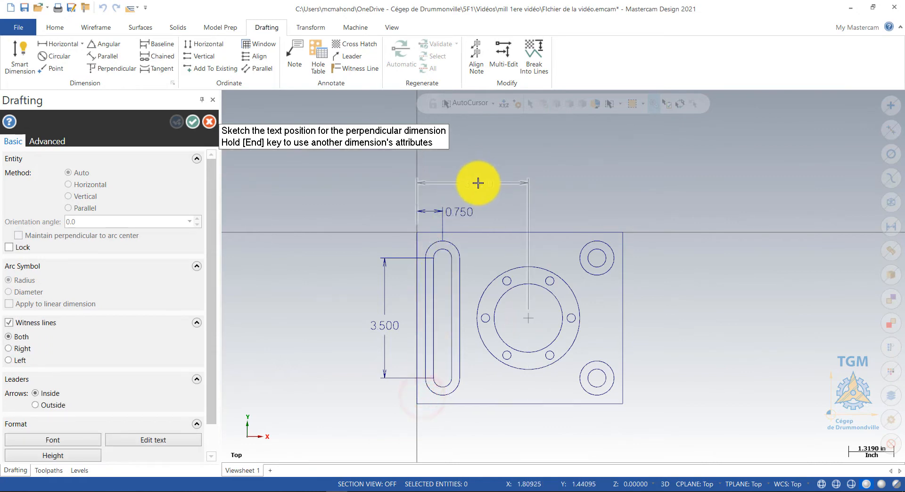
left_click(476, 182)
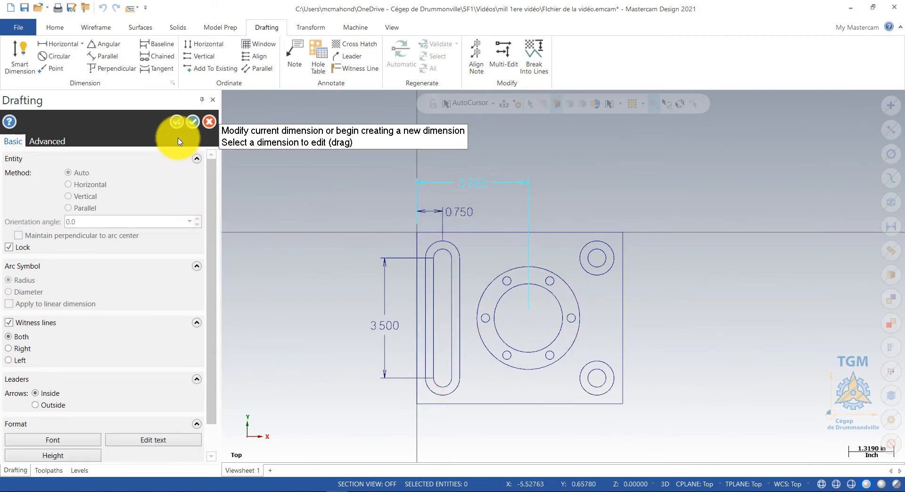
left_click(177, 122)
Add diameter dimensions to the outer slot's lower arc and the larger central circle, placing both texts below the plate.
left_click(382, 277)
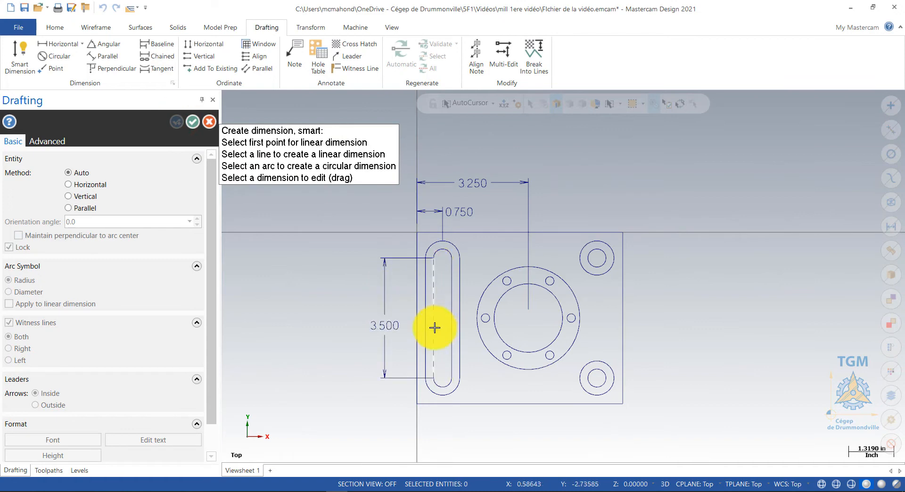
left_click(434, 393)
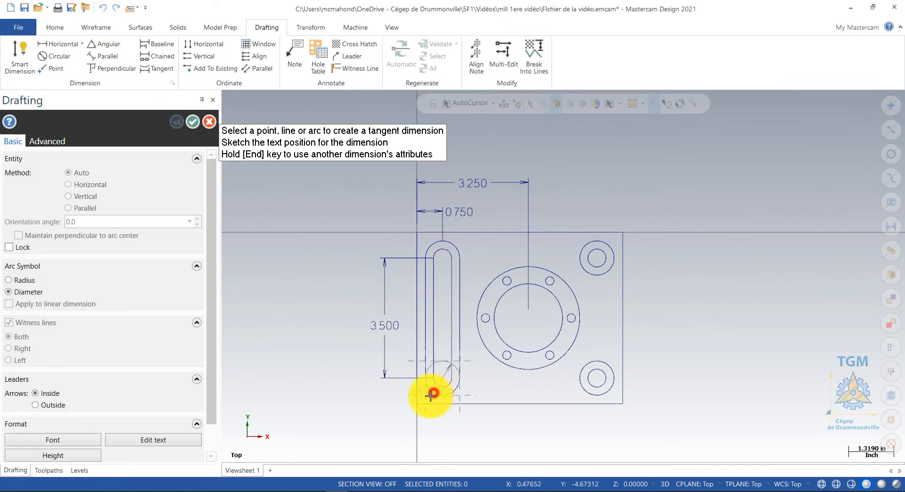
left_click(363, 421)
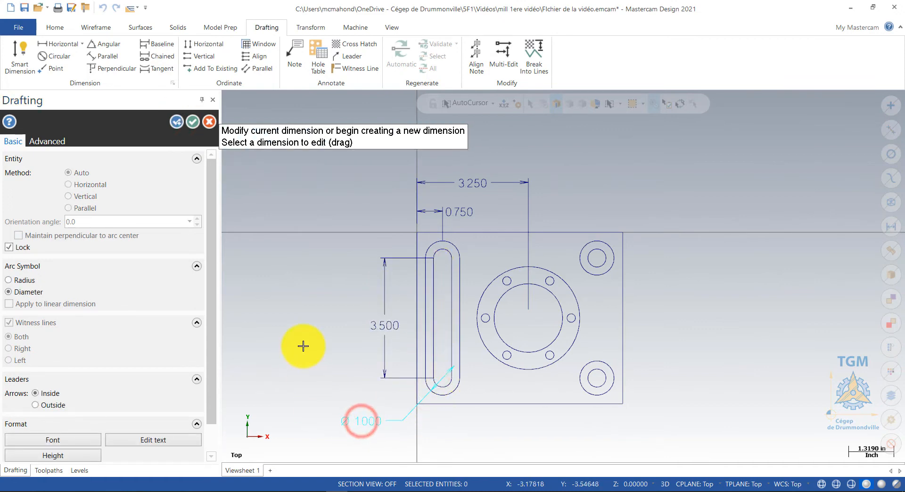
left_click(177, 122)
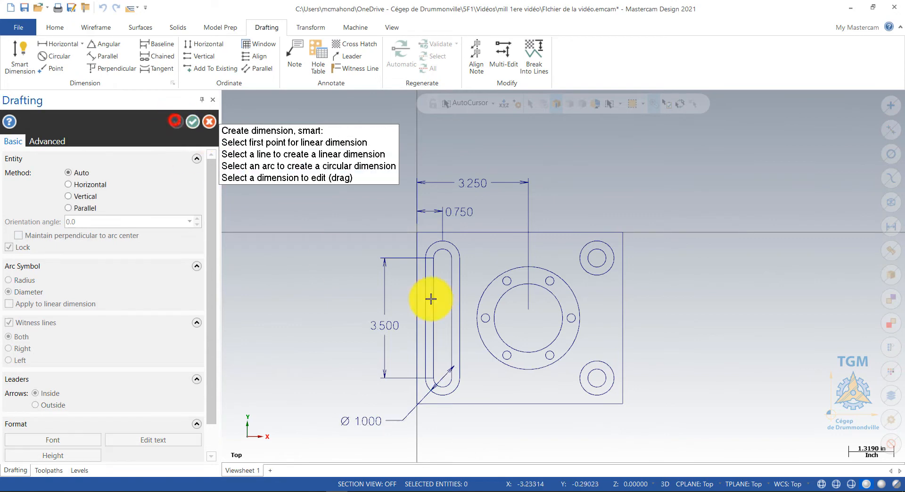
left_click(499, 362)
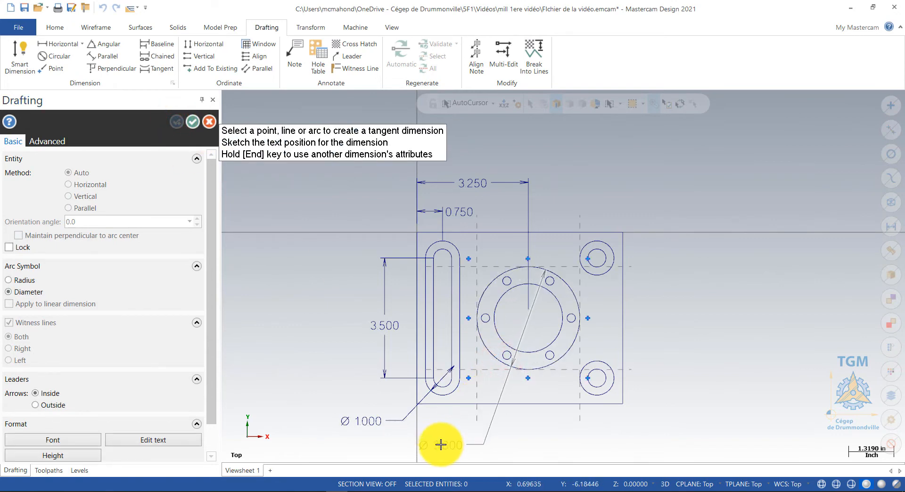
left_click(440, 442)
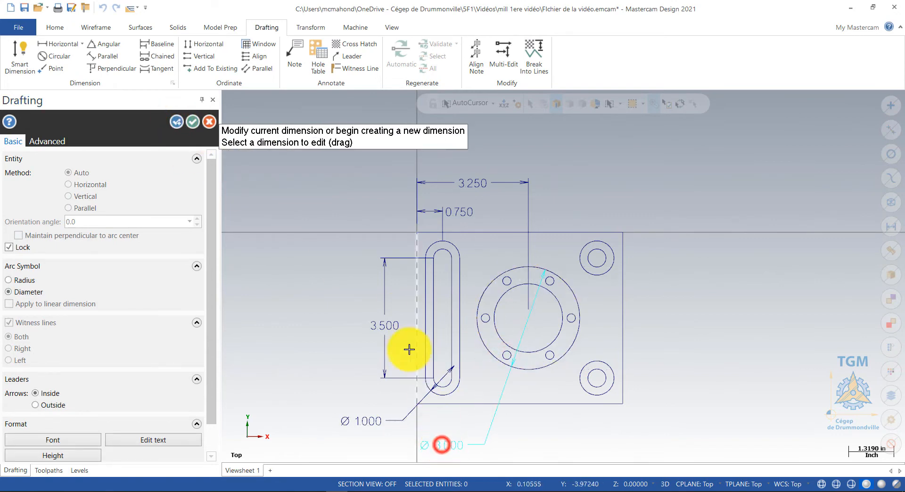
left_click(177, 121)
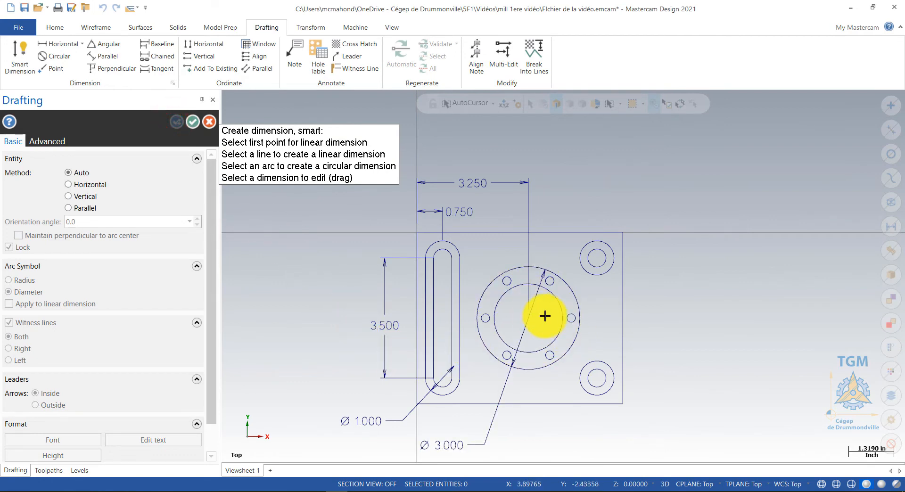
left_click(552, 339)
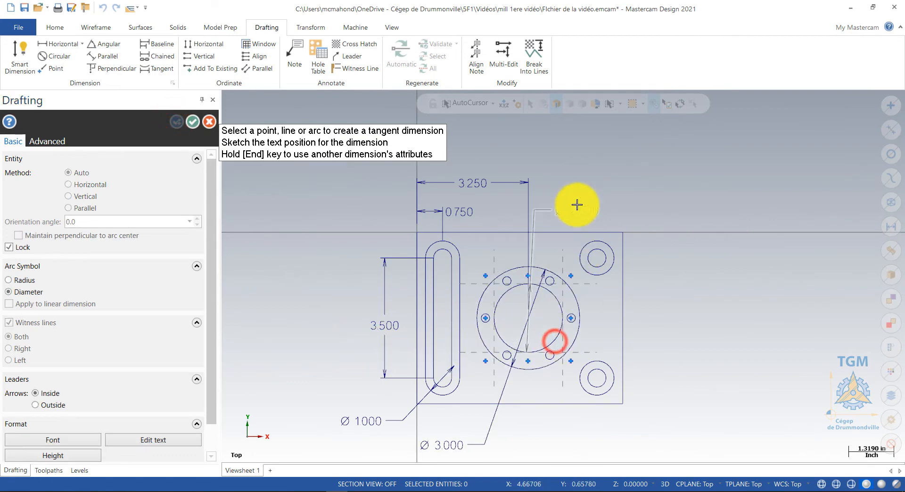
left_click(568, 231)
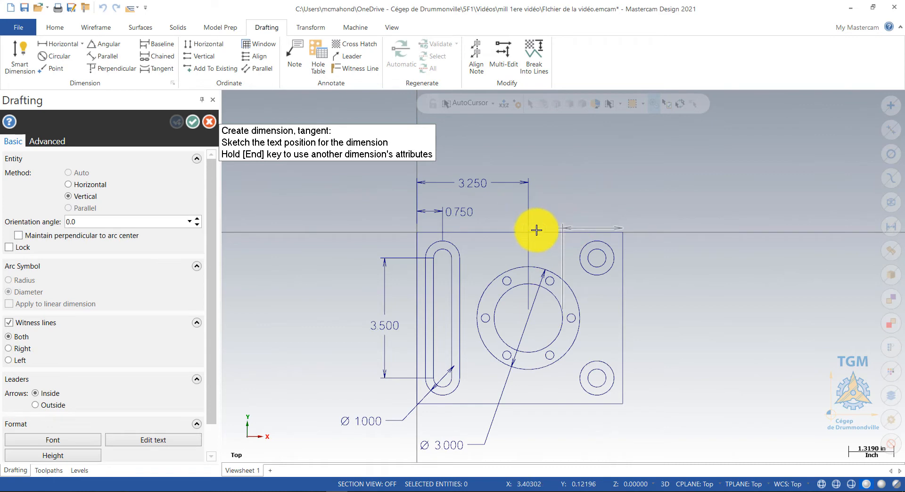
key("Escape")
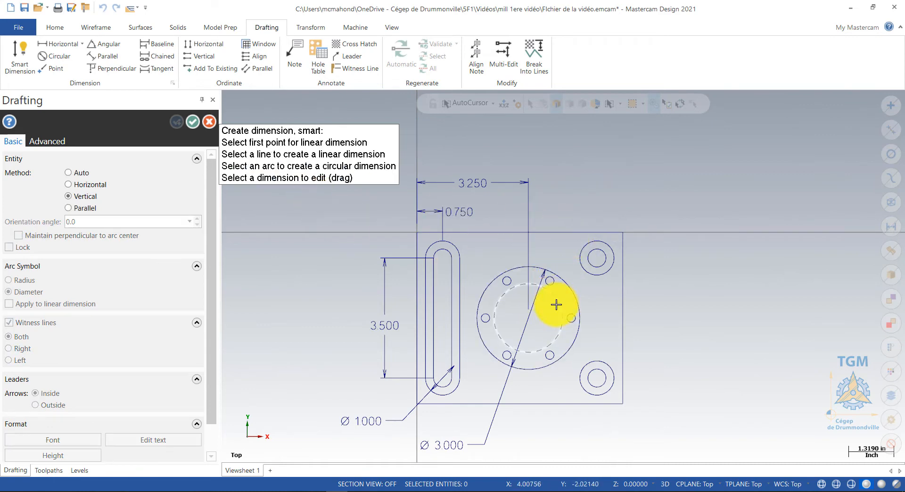
Dimension the vertical distance from the central bore's centre to the plate's top edge, placing the text to the right above the plate.
left_click(529, 321)
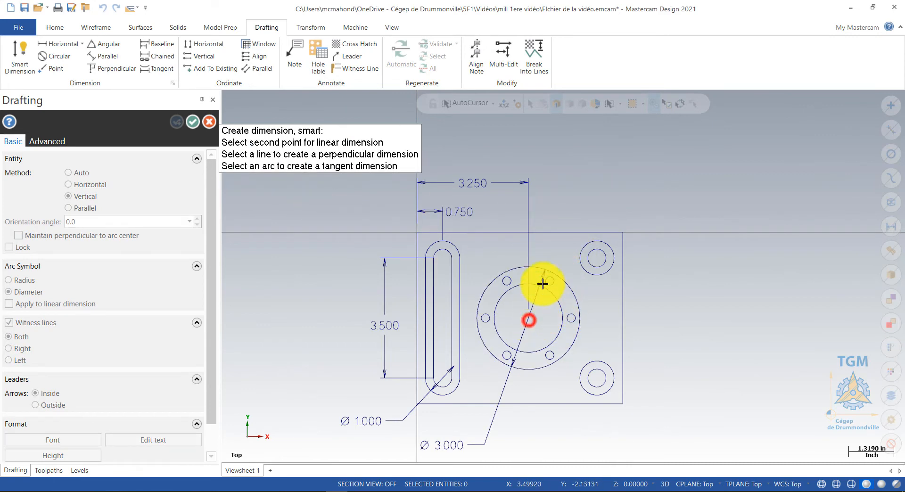
left_click(552, 232)
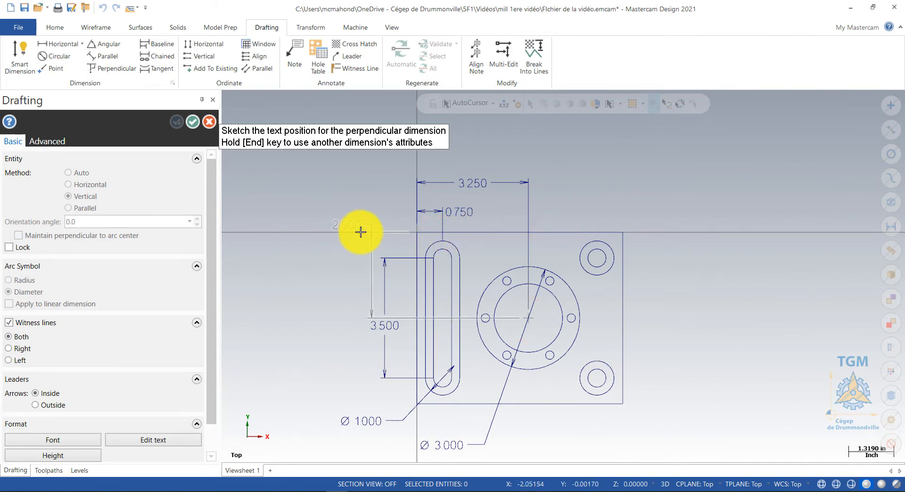
left_click(665, 202)
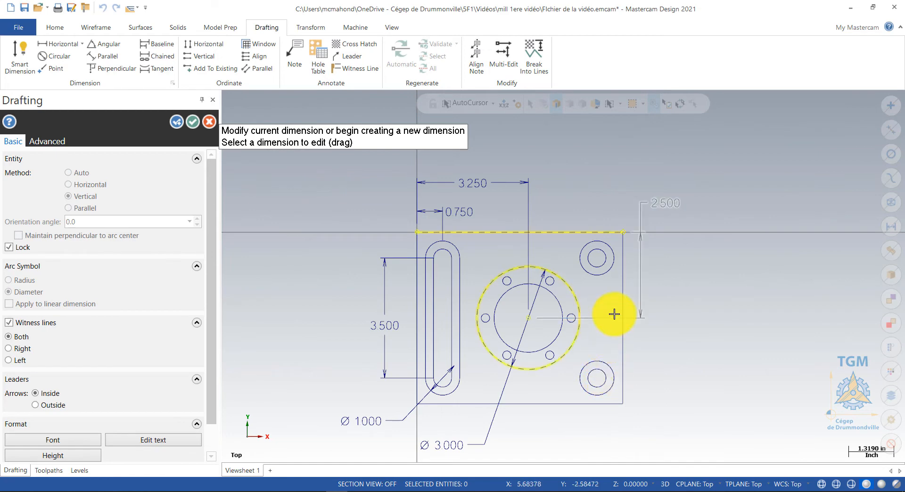
Dimension the distance from the plate's left edge to the upper counterbored hole's centre, placed above the other horizontal dimensions, and finish dimensioning.
left_click(598, 258)
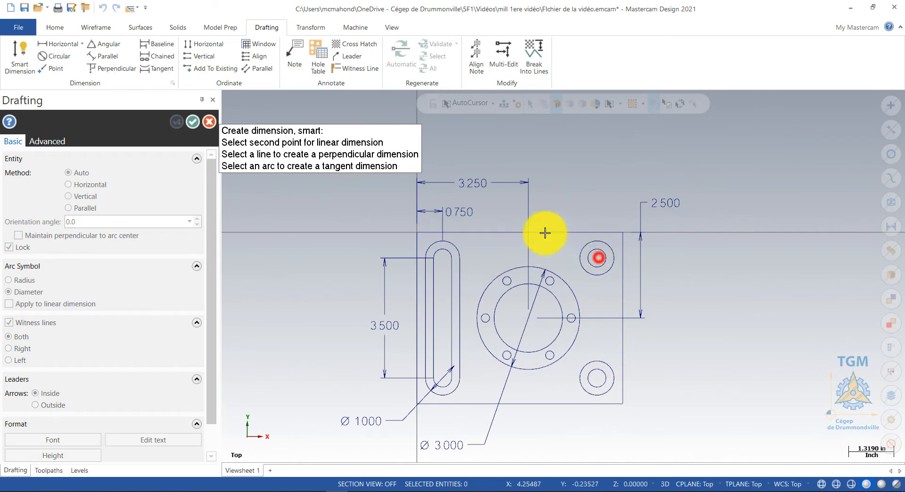
left_click(416, 244)
left_click(516, 147)
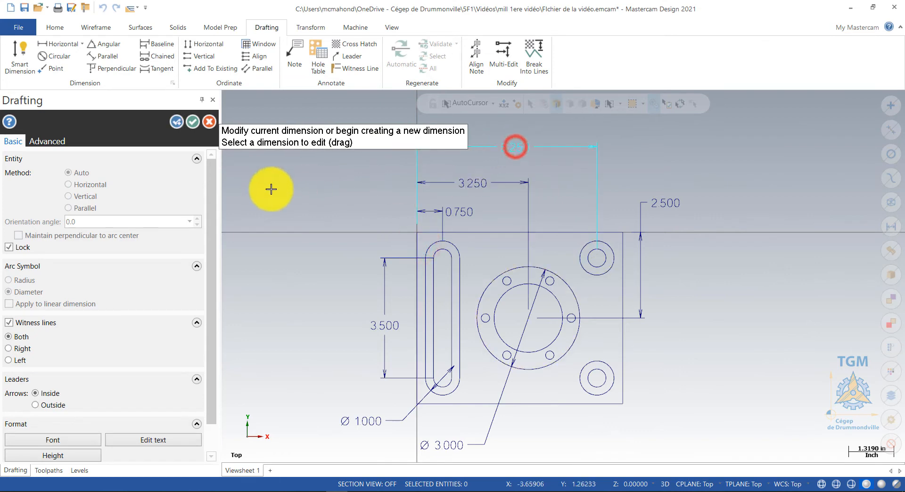
left_click(191, 122)
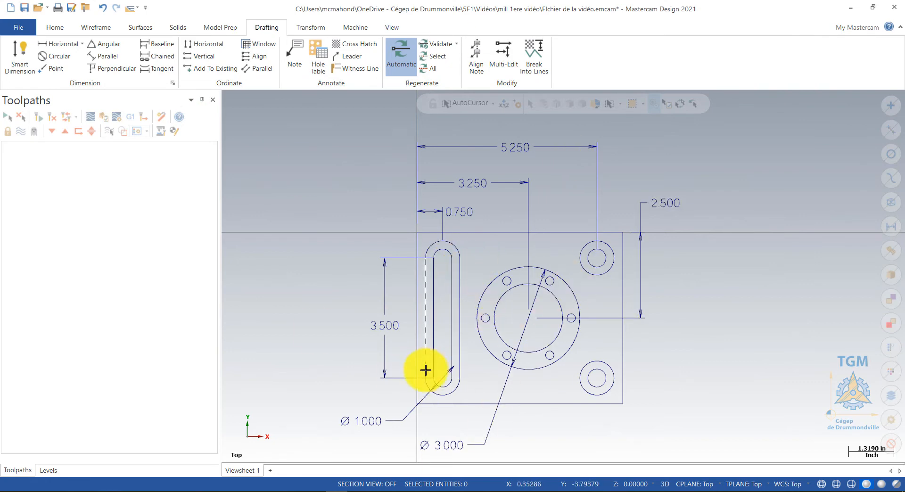
Name level 1 "Construction 2D" and add a level 2 named "Dimension".
left_click(48, 470)
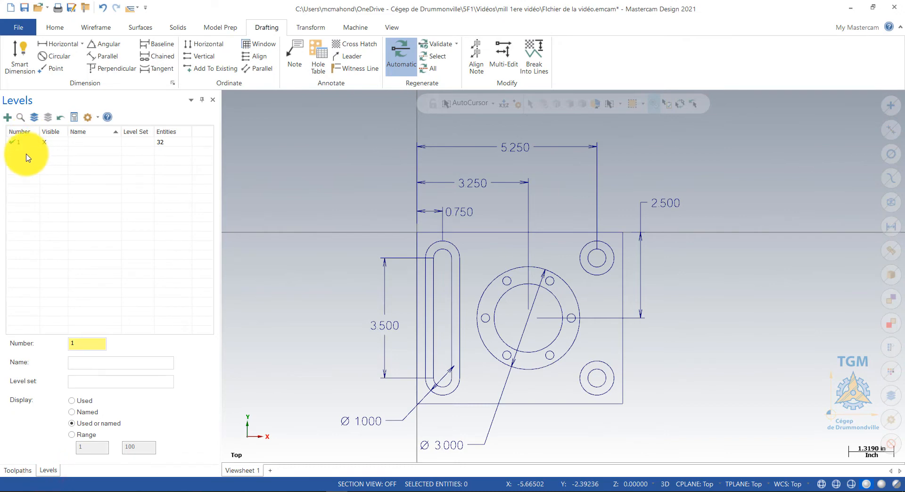
double_click(83, 143)
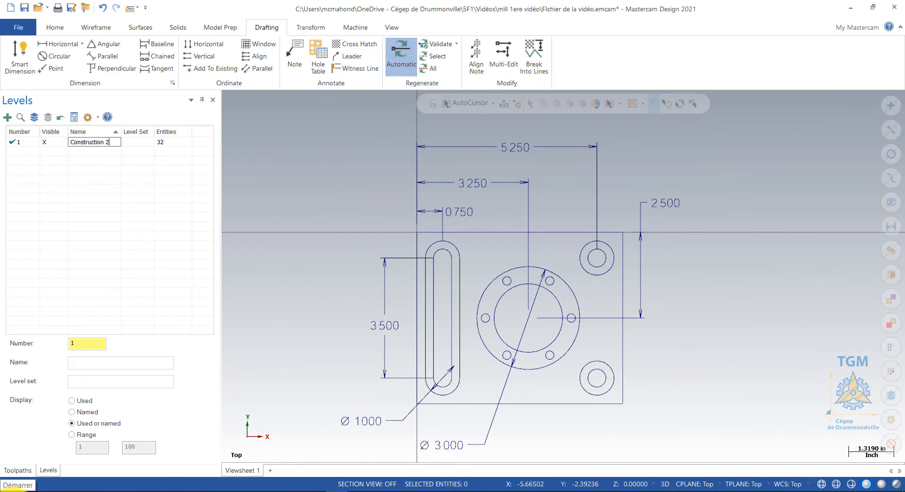
key("Return")
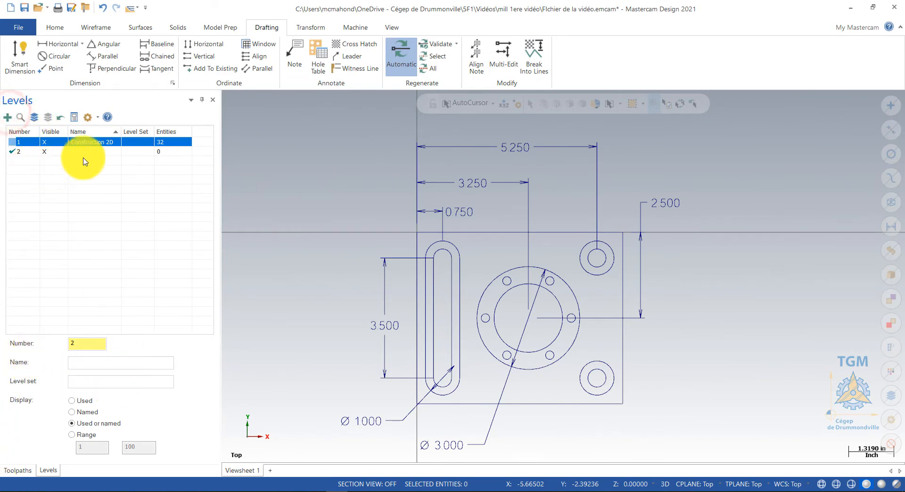
left_click(87, 153)
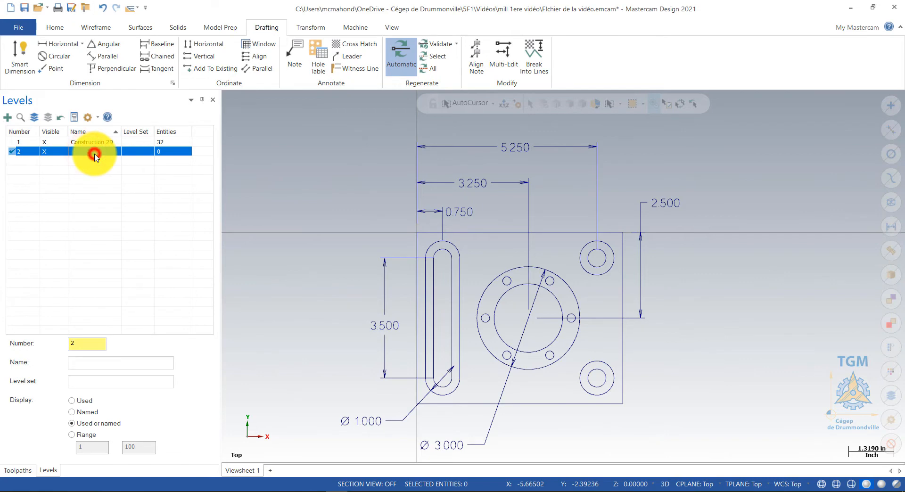
double_click(95, 150)
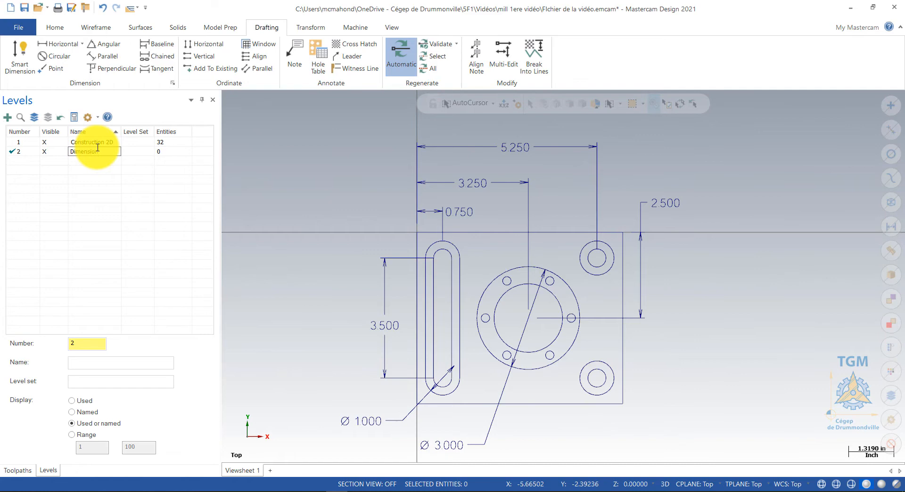
type("Dimension")
key("Return")
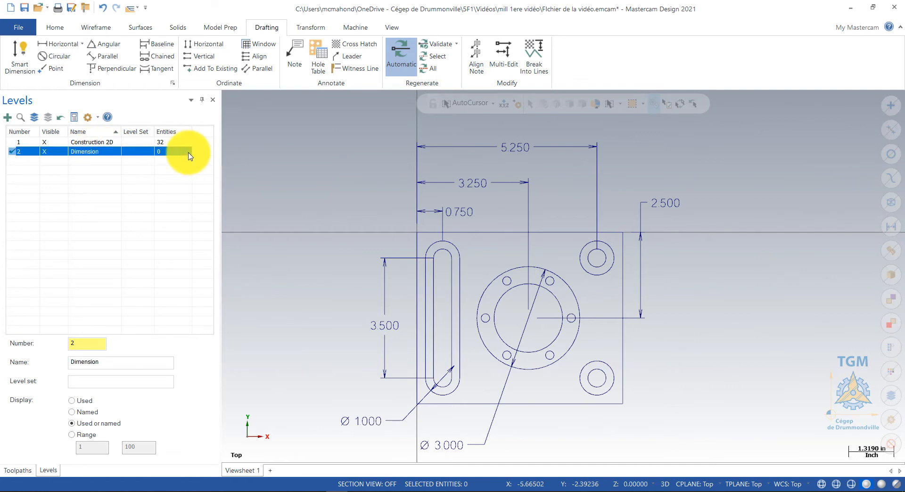
Move all the linear and diameter dimensions to the active Dimension level.
left_click(672, 224)
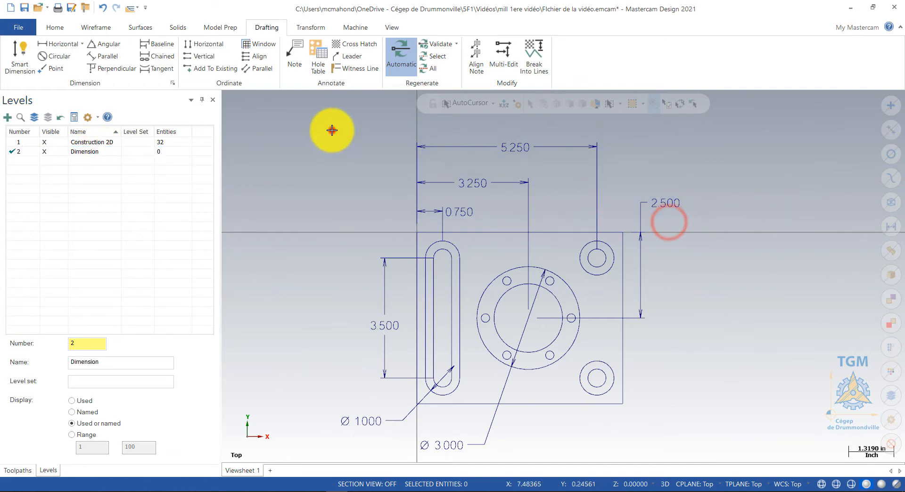
left_click(332, 130)
left_click(442, 221)
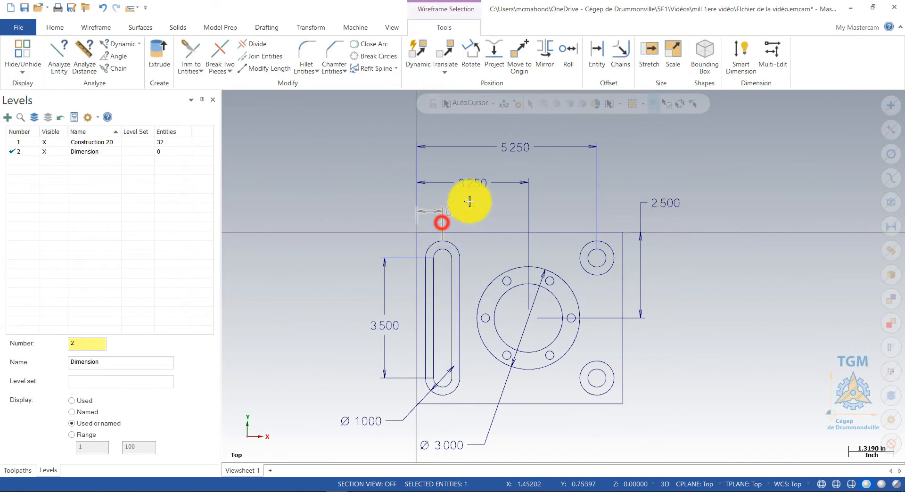
left_click(481, 182)
left_click(506, 141)
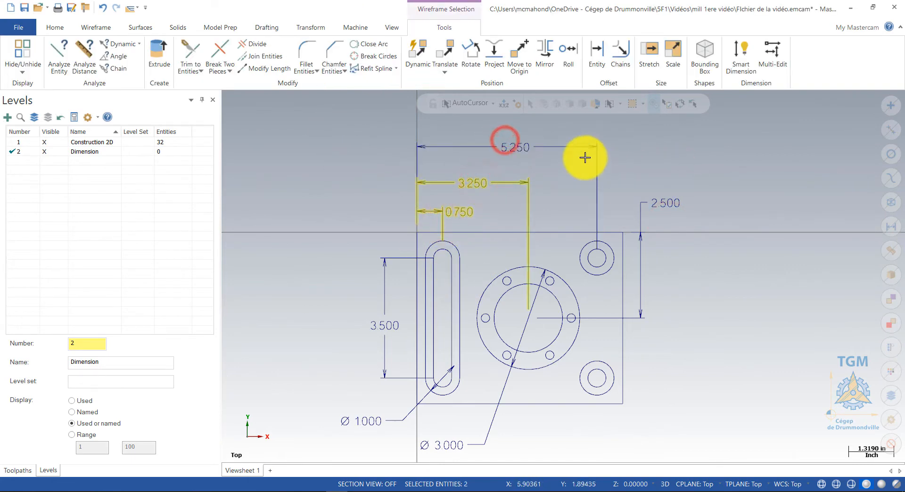
left_click(511, 147)
left_click(450, 445)
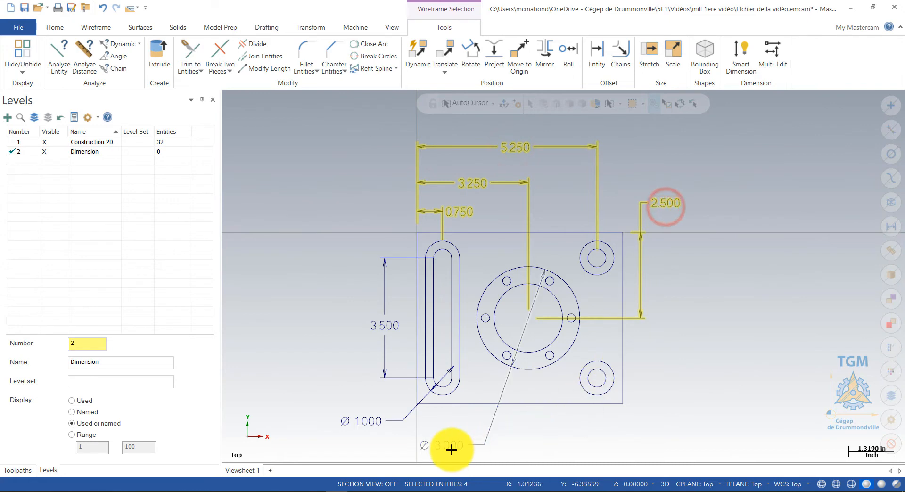
left_click(375, 420)
left_click(393, 323)
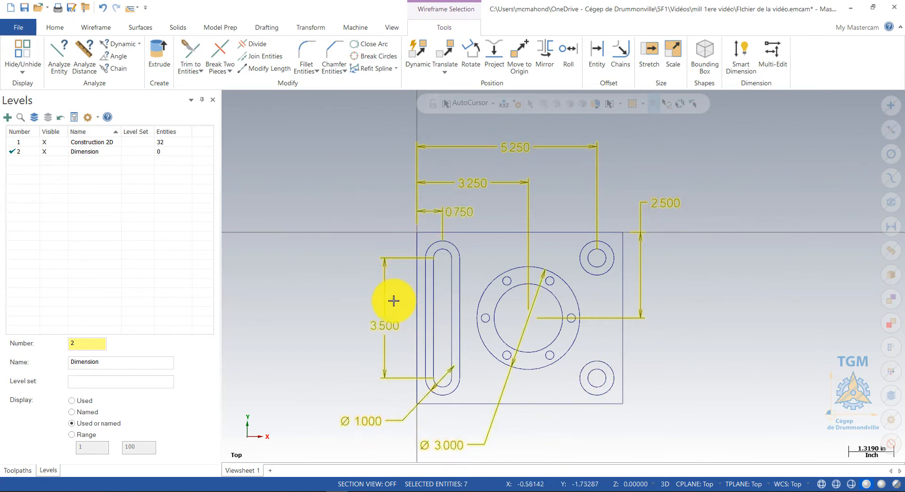
right_click(389, 323)
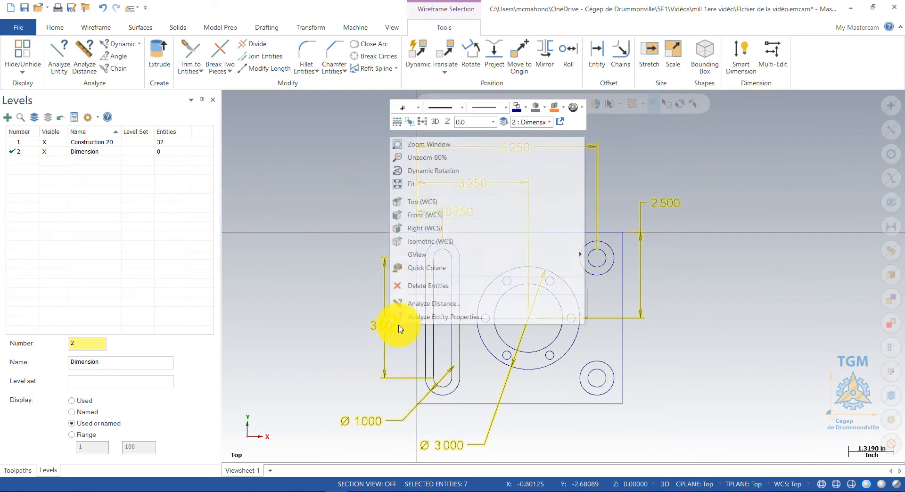
left_click(503, 122)
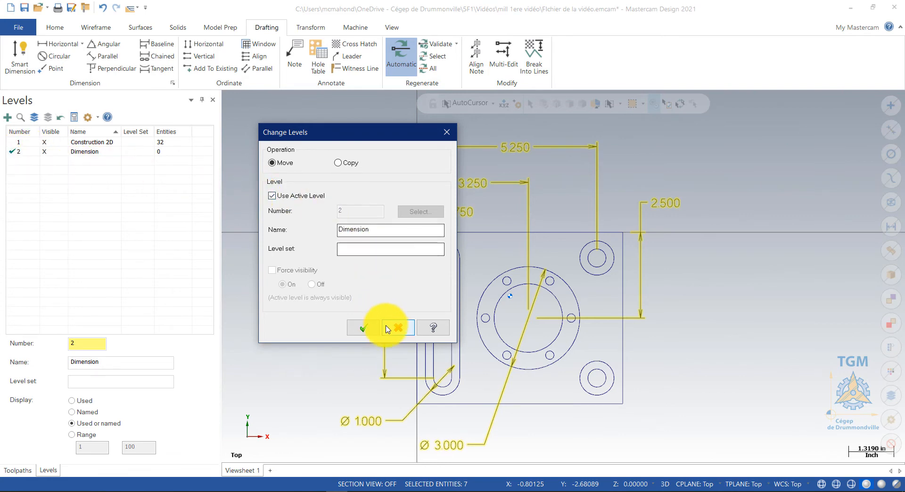
left_click(372, 327)
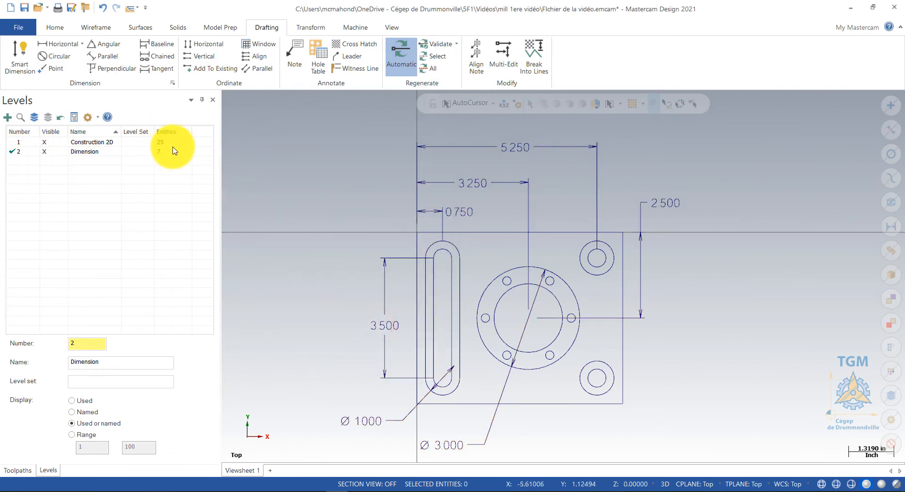
Make Construction 2D the active level and hide the Dimension level.
left_click(13, 143)
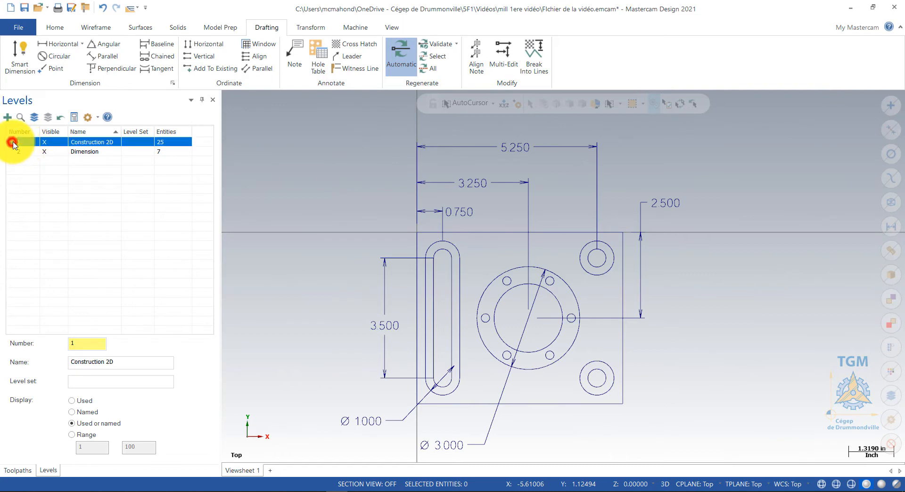
left_click(49, 152)
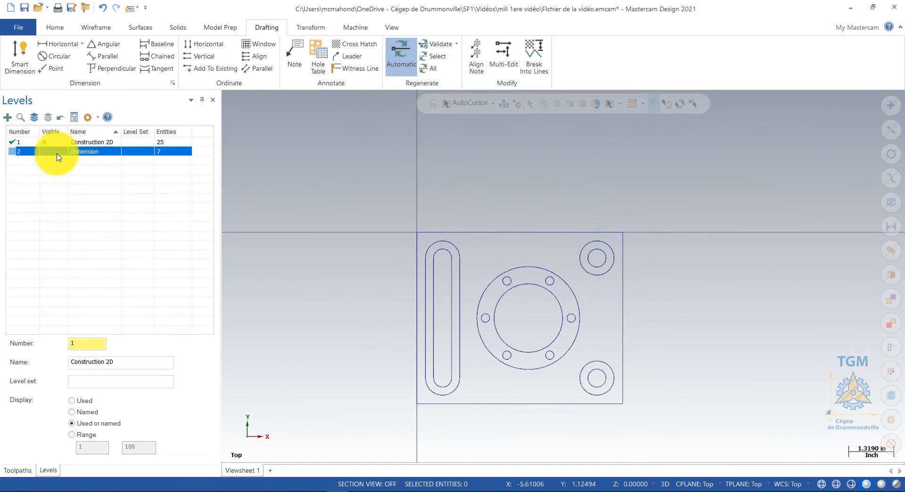
Rename level 2 as "Dimensions", then switch its visibility on and back off.
left_click(99, 151)
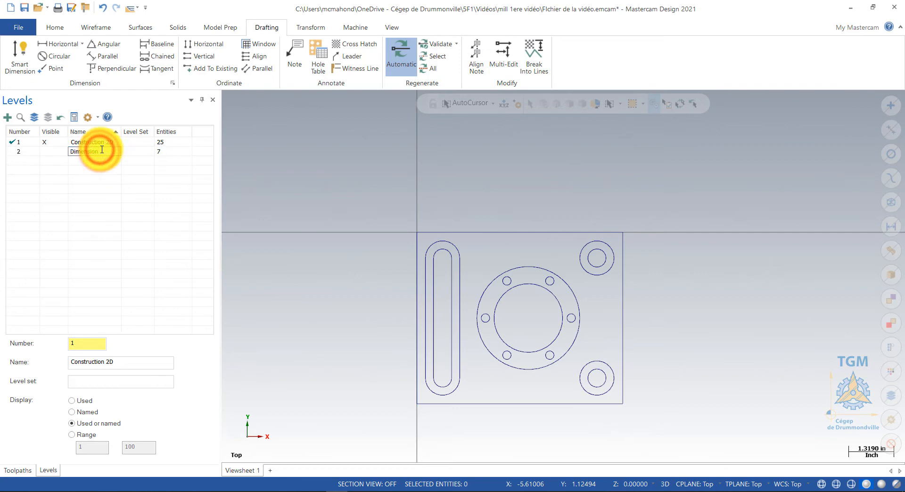
type("s")
left_click(122, 211)
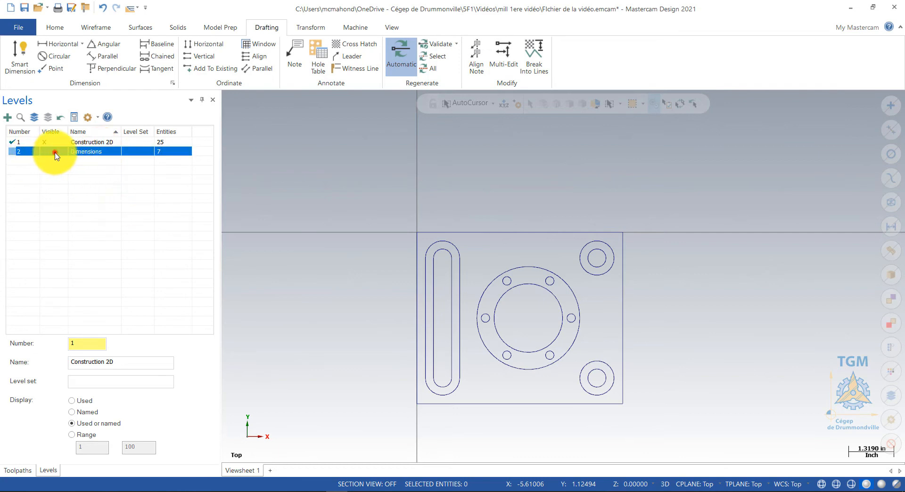
left_click(54, 151)
left_click(55, 152)
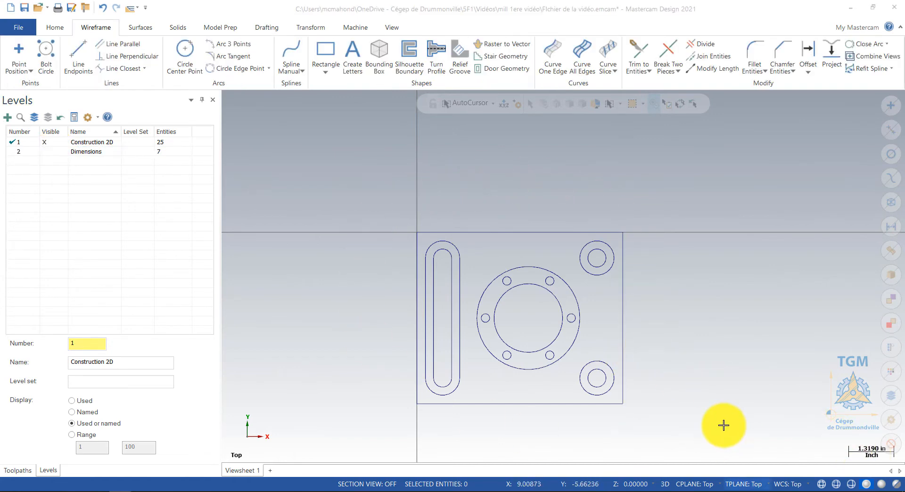
Try a solid extrusion of only the plate's outer rectangle, 0.7 in in a single direction.
right_click(680, 310)
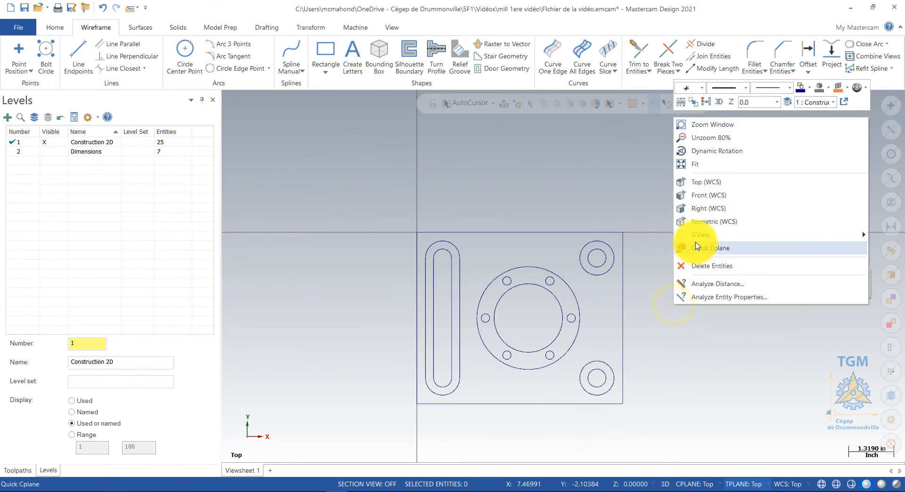
left_click(699, 221)
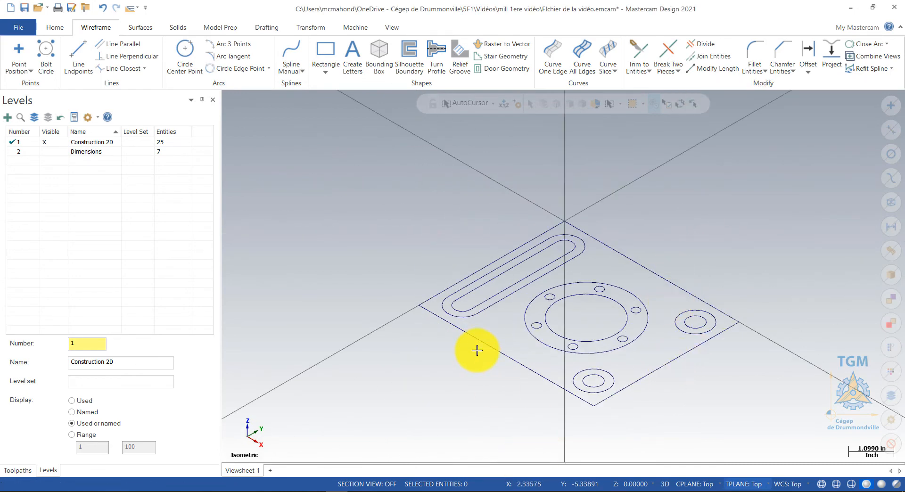
left_click(174, 27)
left_click(104, 48)
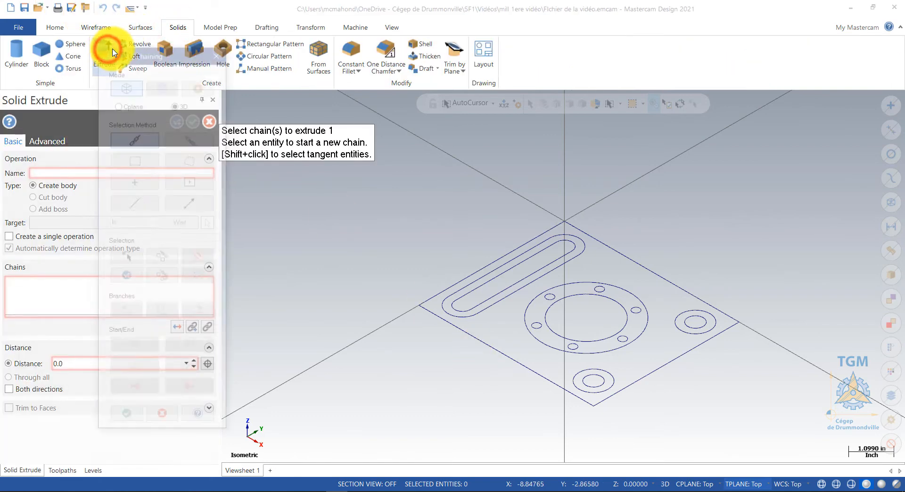
left_click(493, 348)
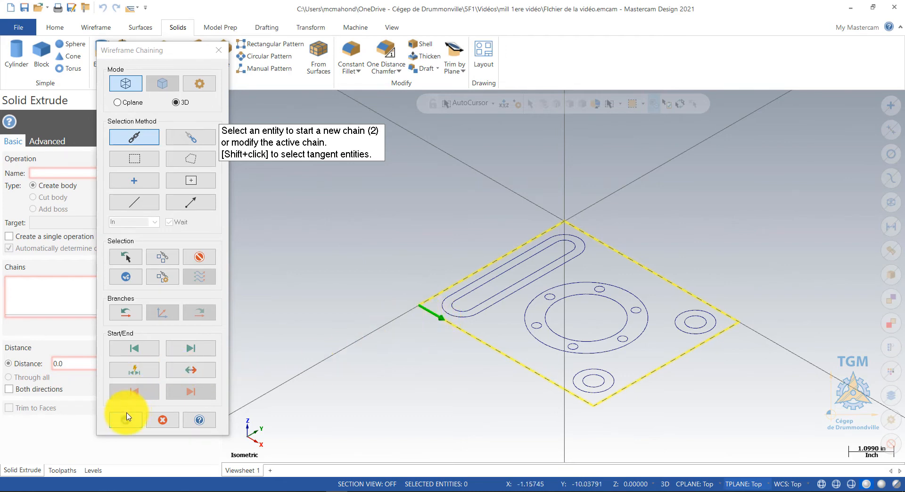
left_click(125, 418)
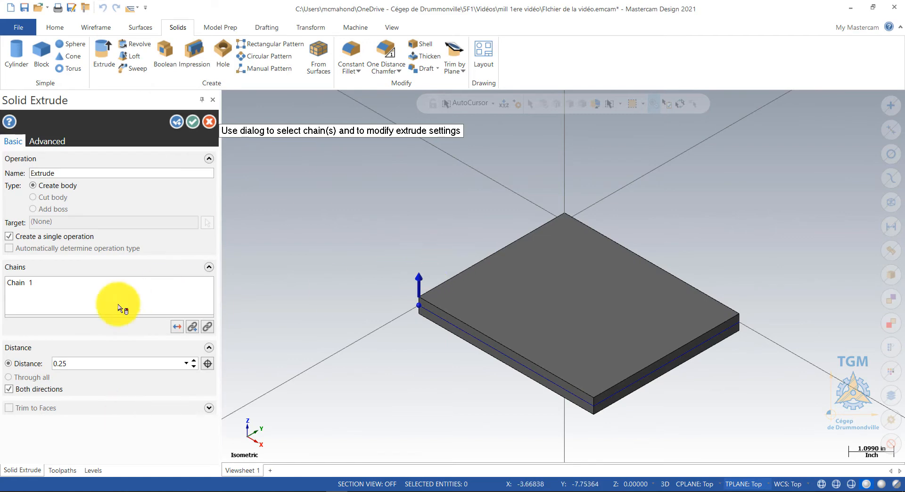
left_click(8, 390)
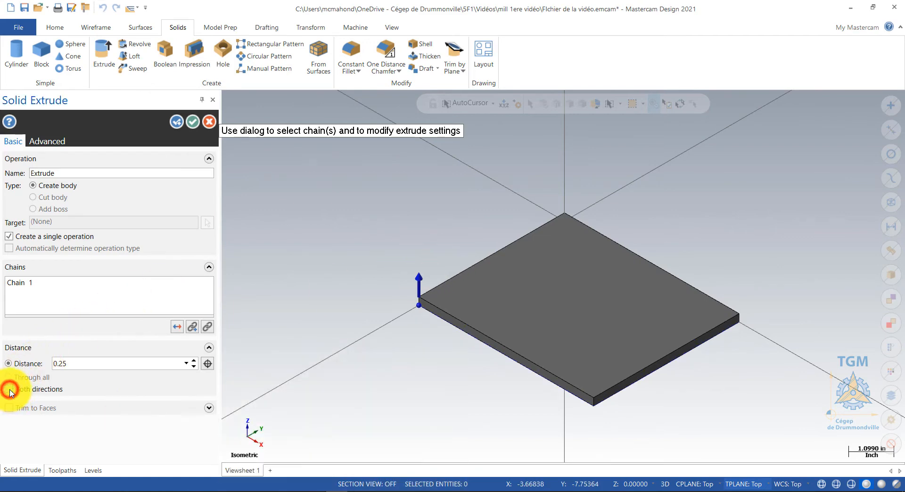
left_click(108, 366)
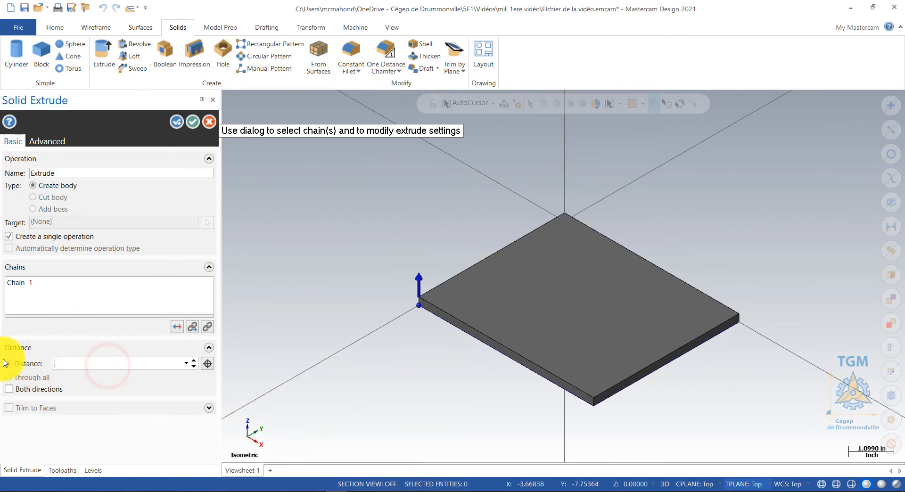
type(".700")
key("Return")
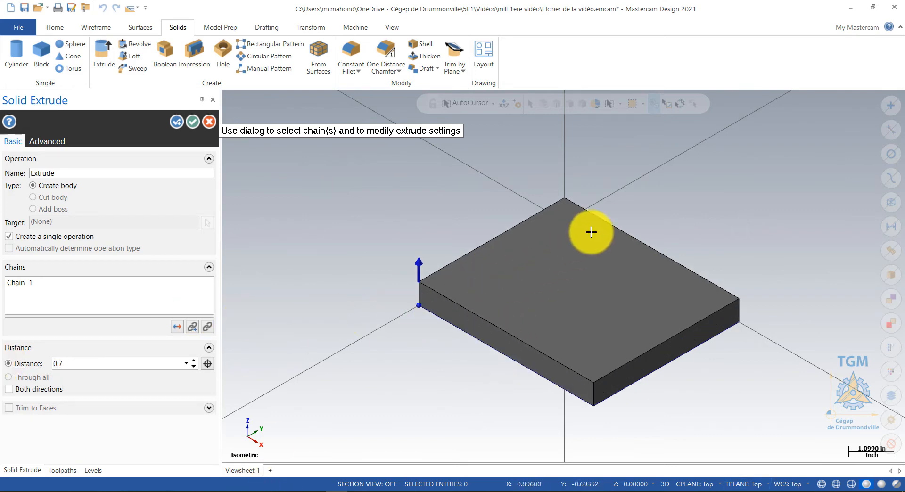
Try reversing the rectangle's extrusion direction so it goes below the wireframe, and cancel the extrusion.
middle_click_drag(644, 212, 671, 249)
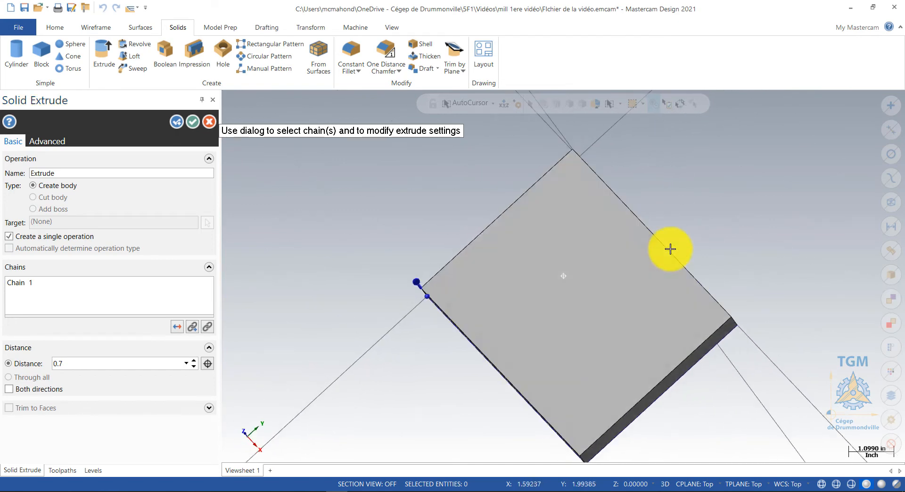
key("alt+7")
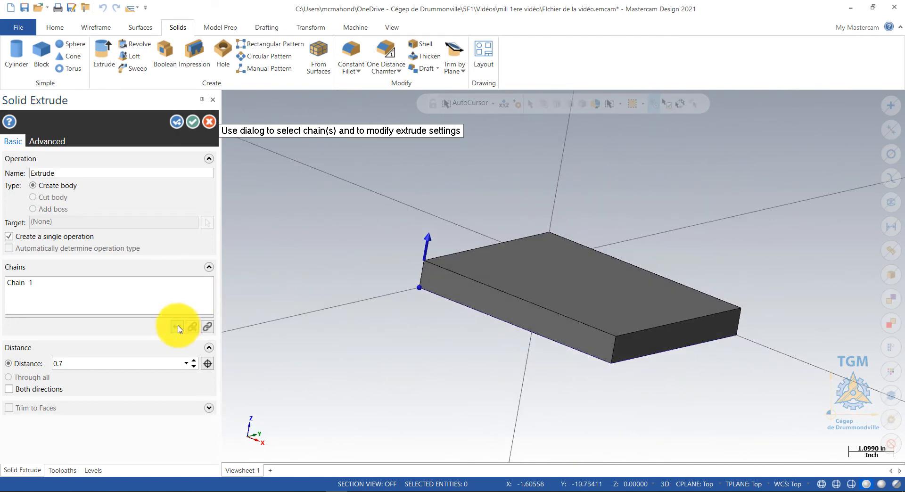
left_click(177, 327)
left_click(177, 327)
left_click(448, 302)
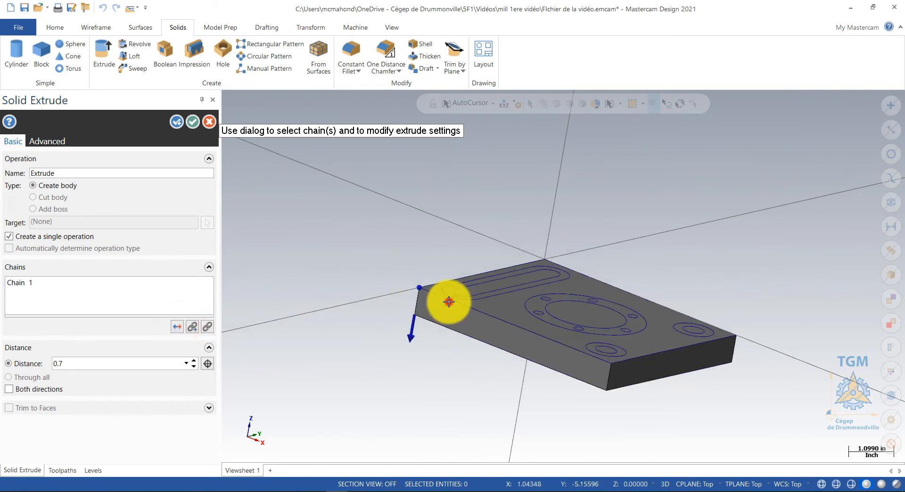
left_click(449, 302)
left_click(449, 302)
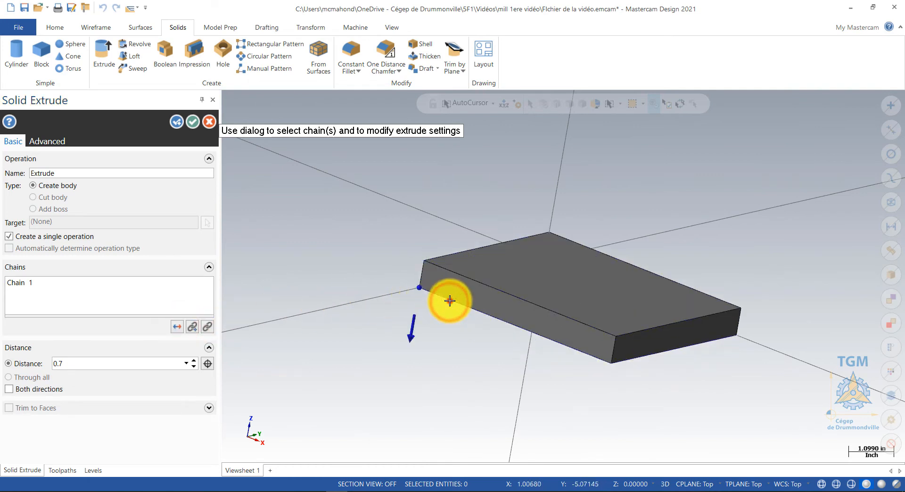
key("alt+7")
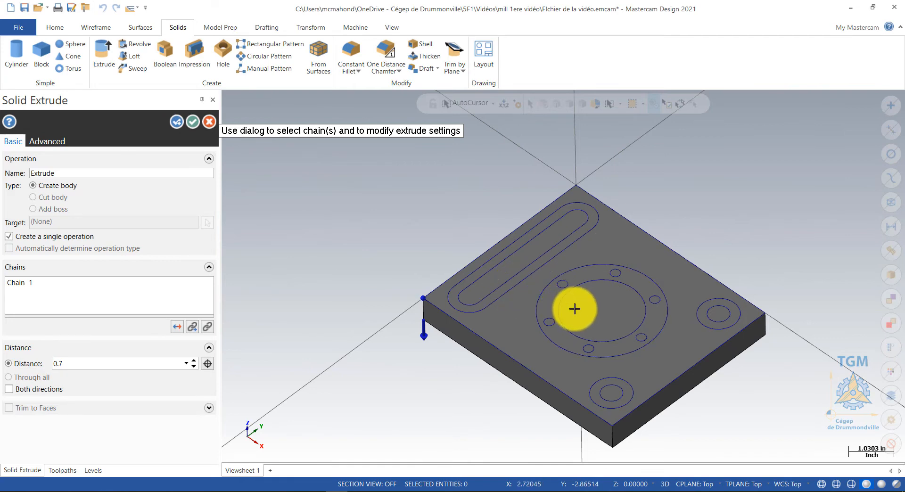
left_click(208, 123)
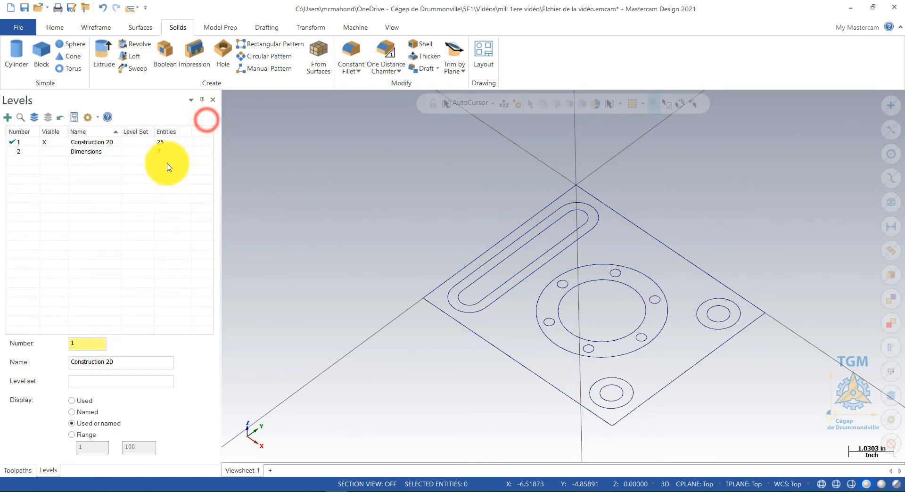
Start a solid extrusion with the outer rectangle, large central bore circle, inner circles of the two corner holes, and inner slot outline as chains.
left_click(104, 51)
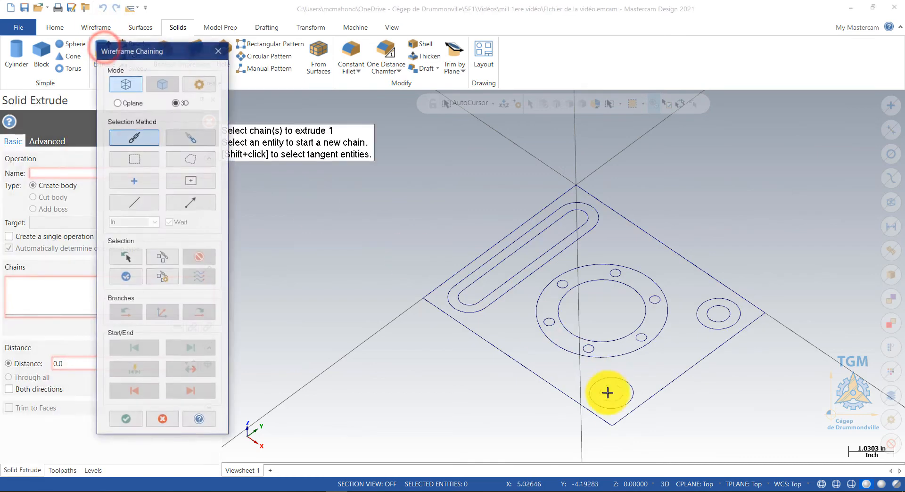
left_click(574, 391)
left_click(604, 337)
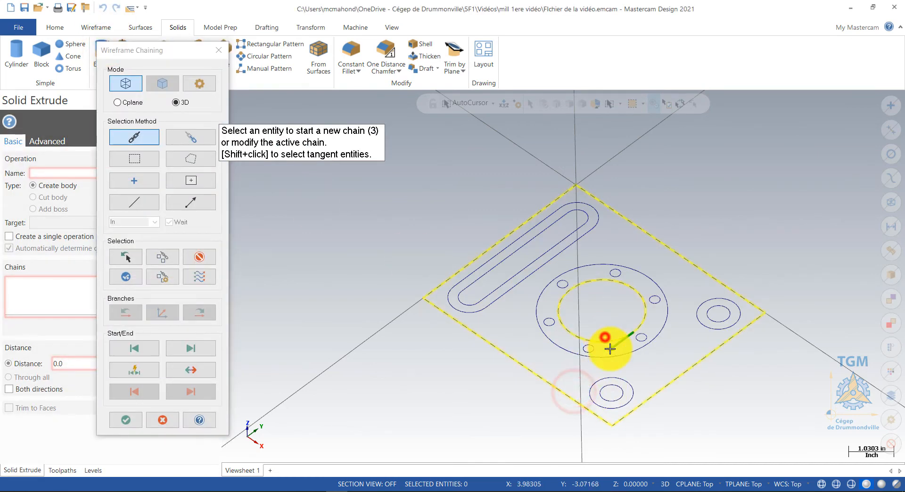
left_click(614, 386)
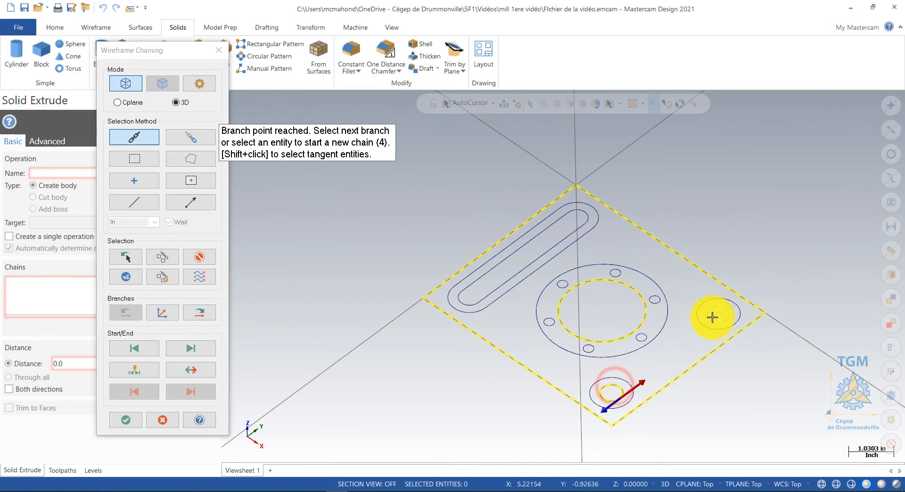
left_click(712, 316)
left_click(525, 271)
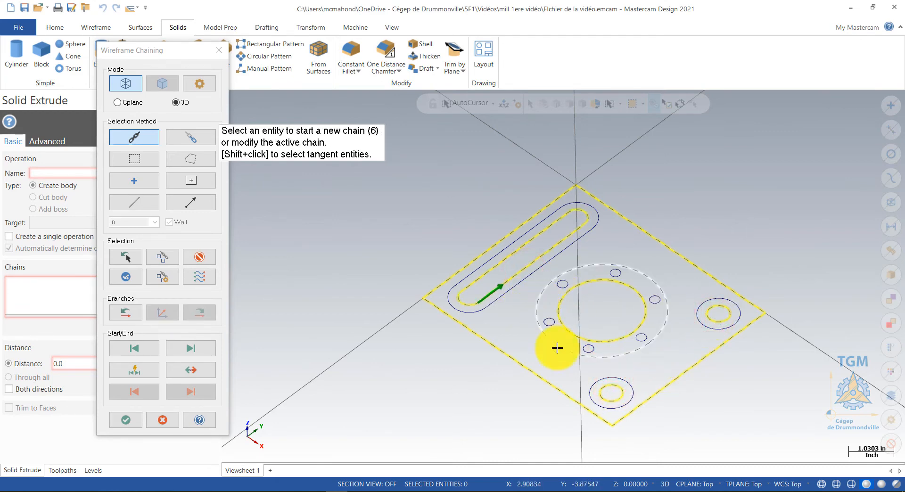
left_click(126, 420)
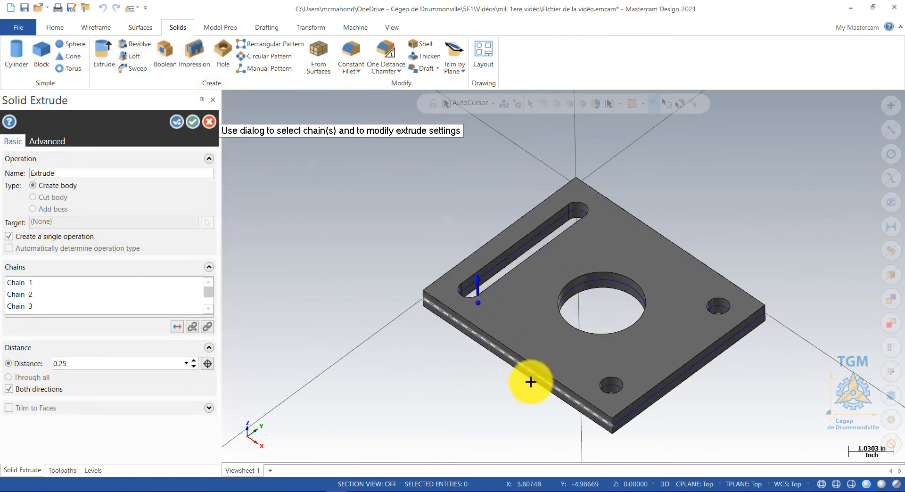
Extrude the selected chains 0.7 in in one direction only, reversed to go below the wireframe, as a new body.
middle_click_drag(529, 380, 463, 392)
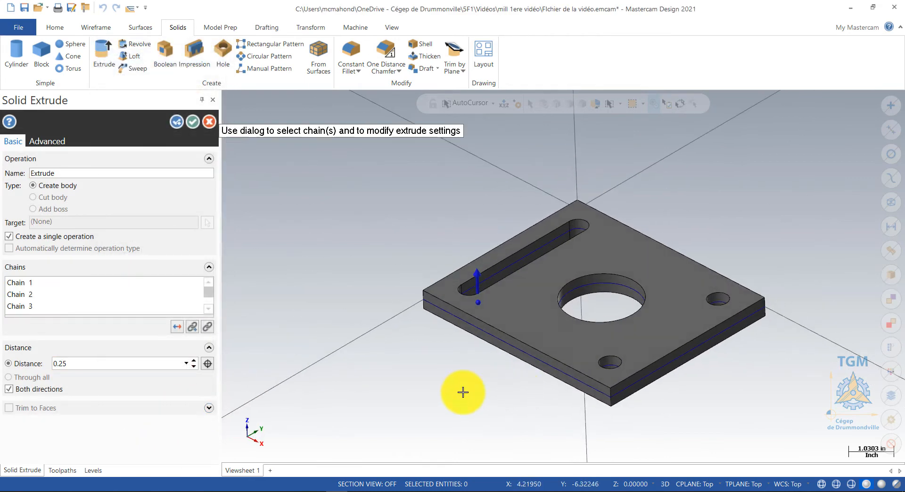
left_click(9, 389)
left_click_drag(106, 363, 55, 364)
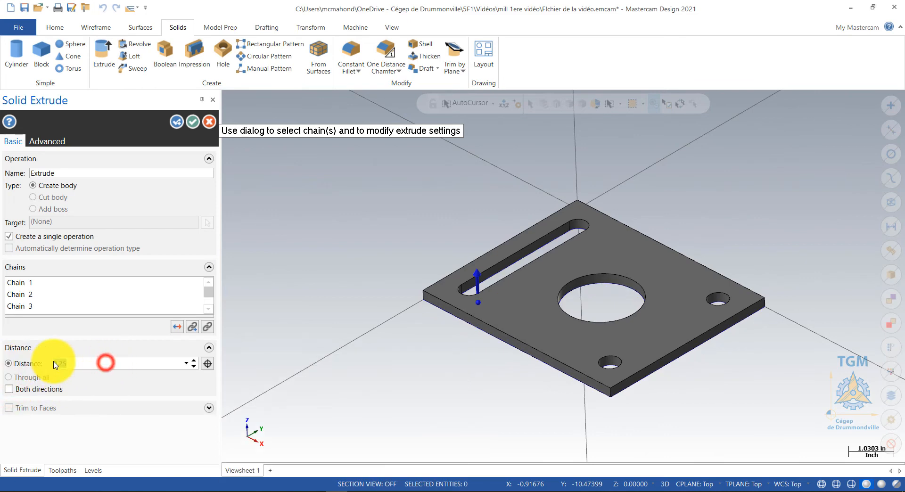
type("0.7")
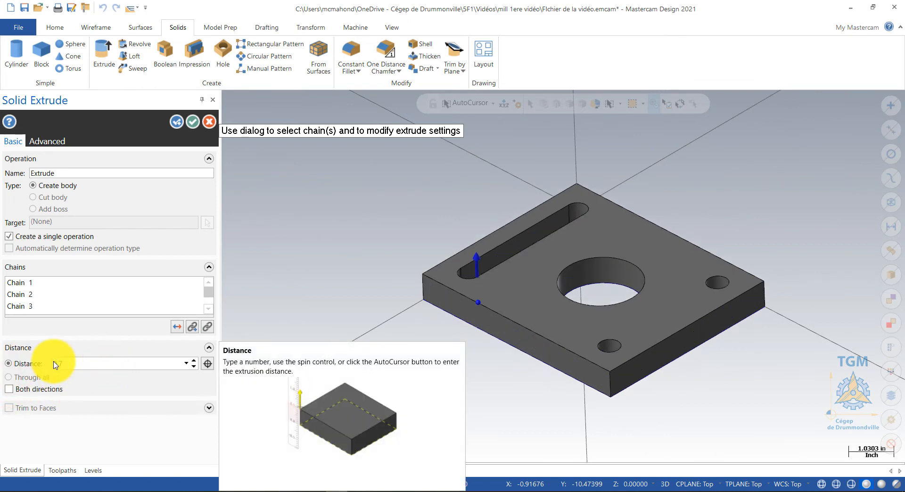
left_click(472, 326)
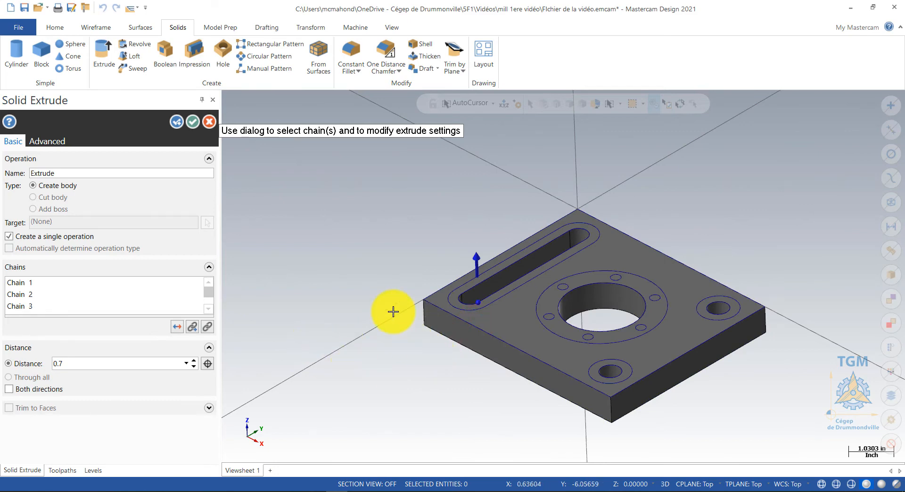
middle_click_drag(347, 273, 353, 298)
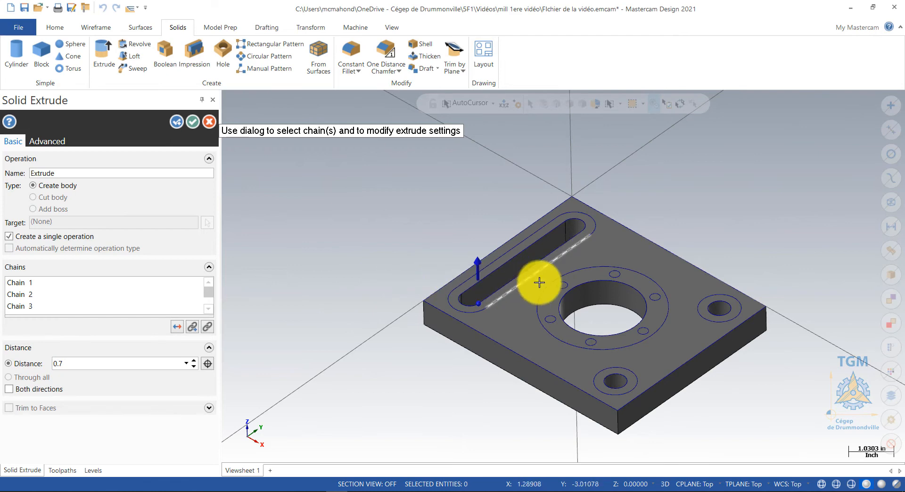
left_click(177, 122)
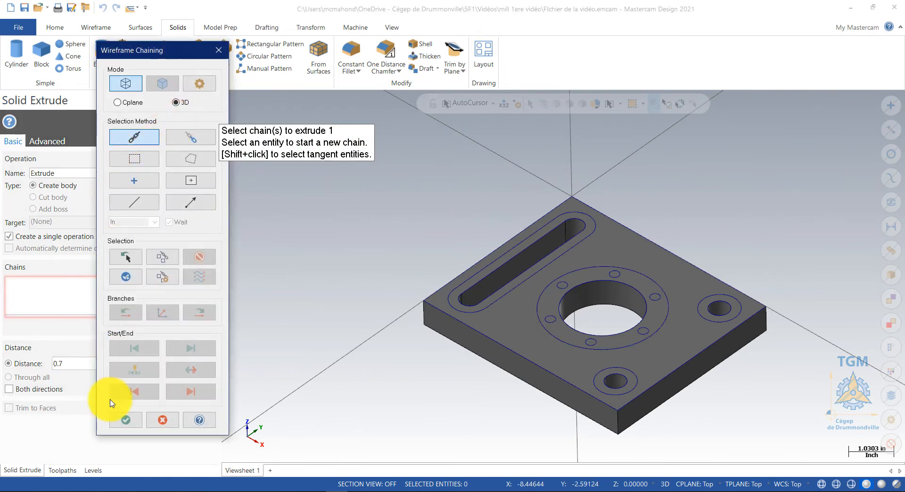
left_click(137, 419)
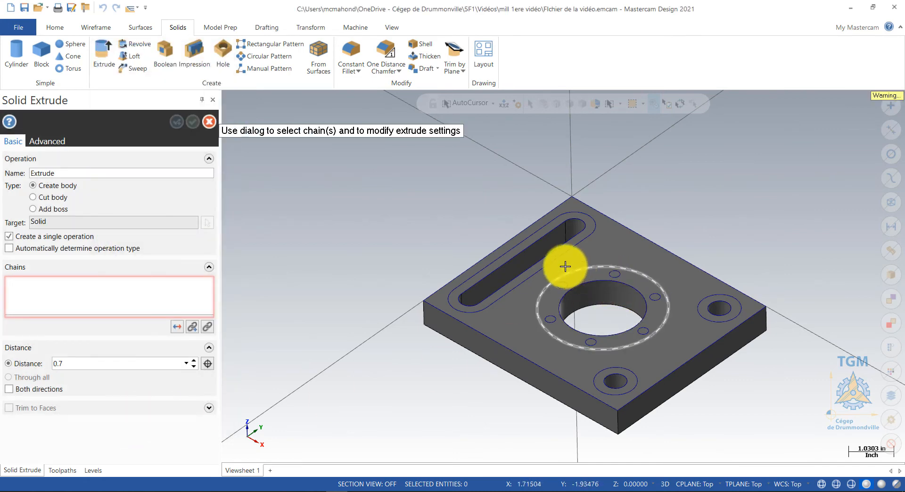
left_click(549, 263)
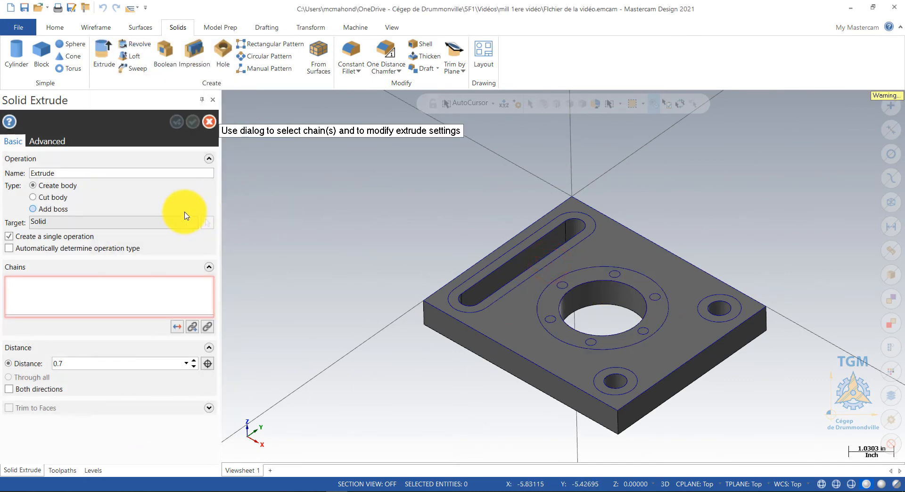
left_click(209, 123)
Cut the outer slot outline and the outer circles of the two corner holes into the body, 0.35 in in both directions.
left_click(105, 51)
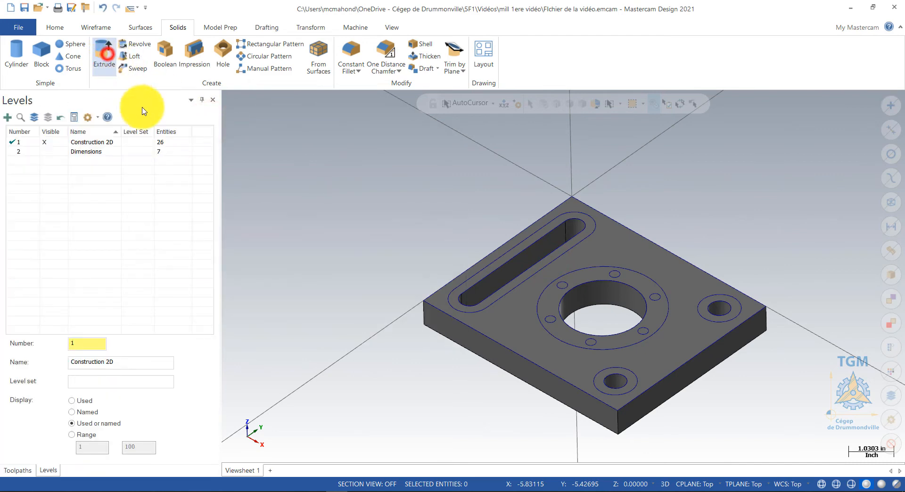
left_click(519, 285)
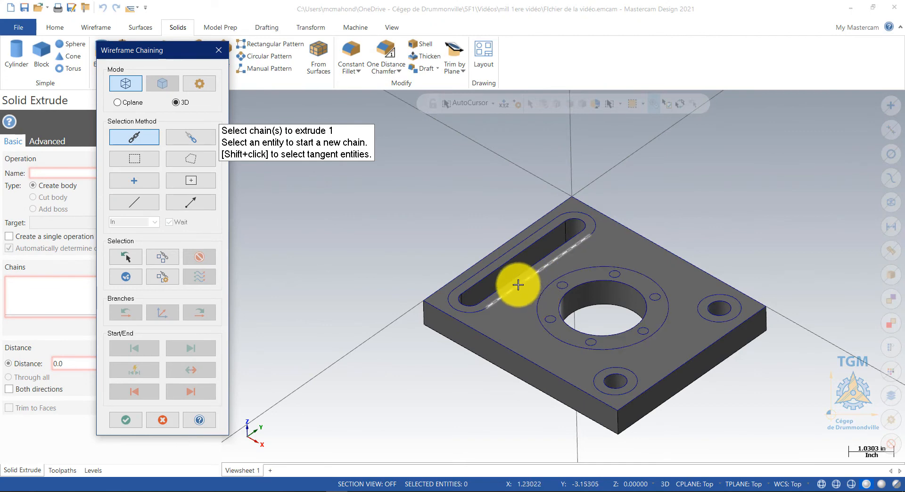
left_click(632, 368)
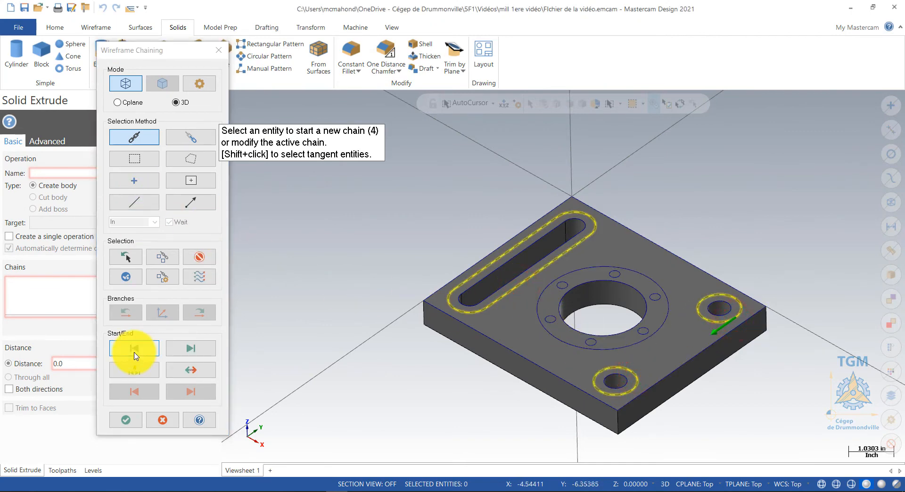
left_click(126, 419)
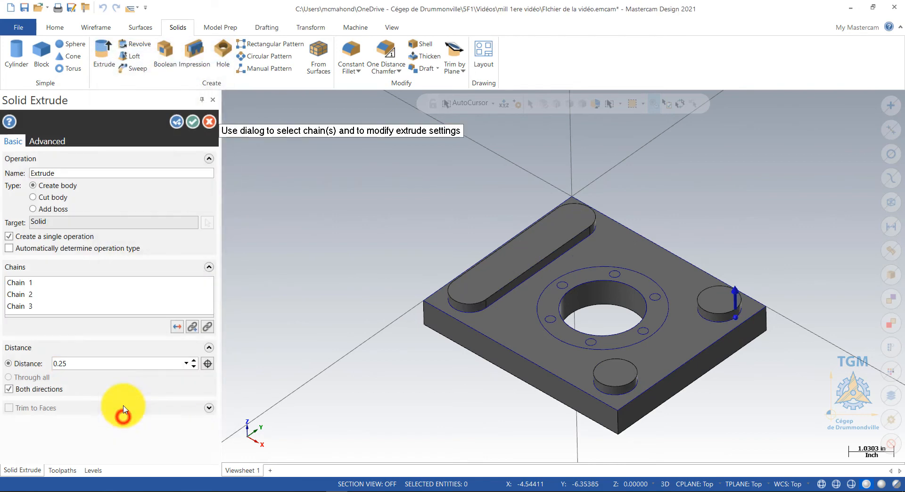
left_click(46, 198)
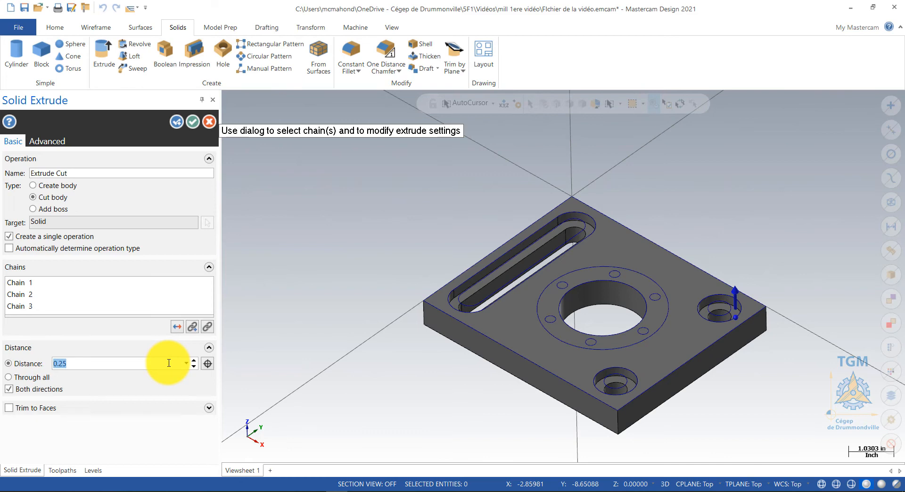
key("Return")
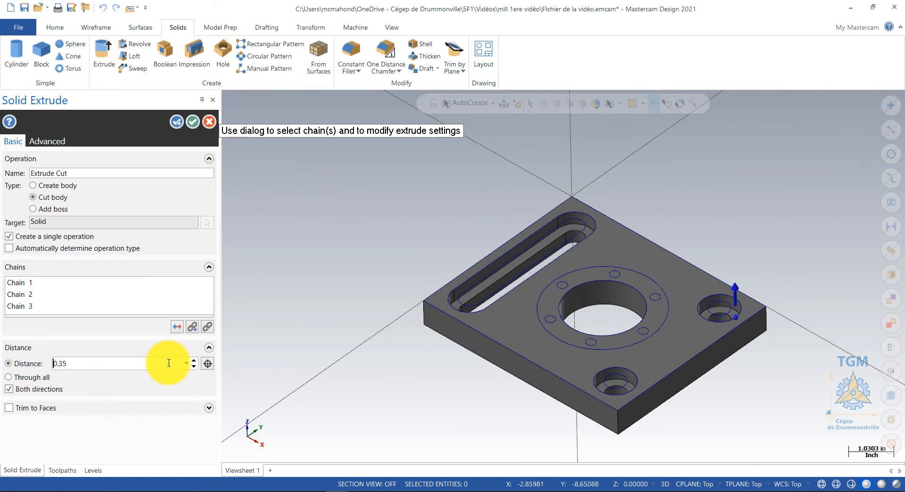
middle_click_drag(418, 354, 420, 287)
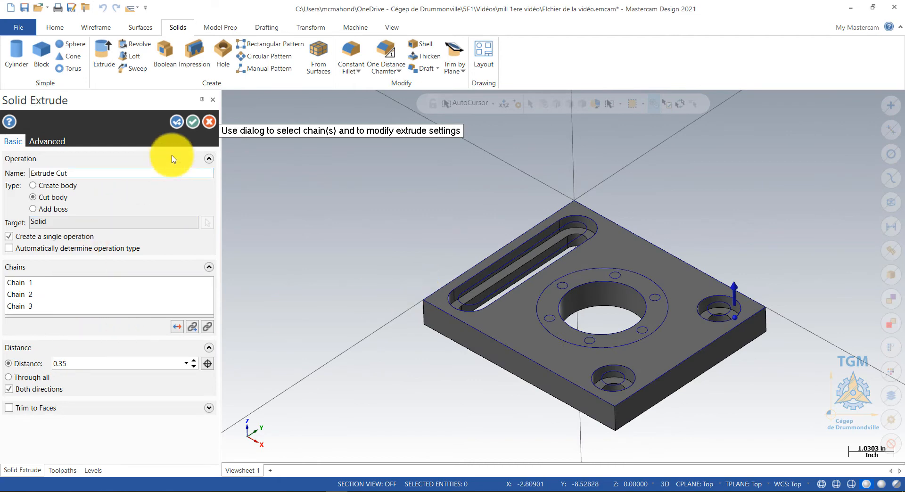
left_click(175, 124)
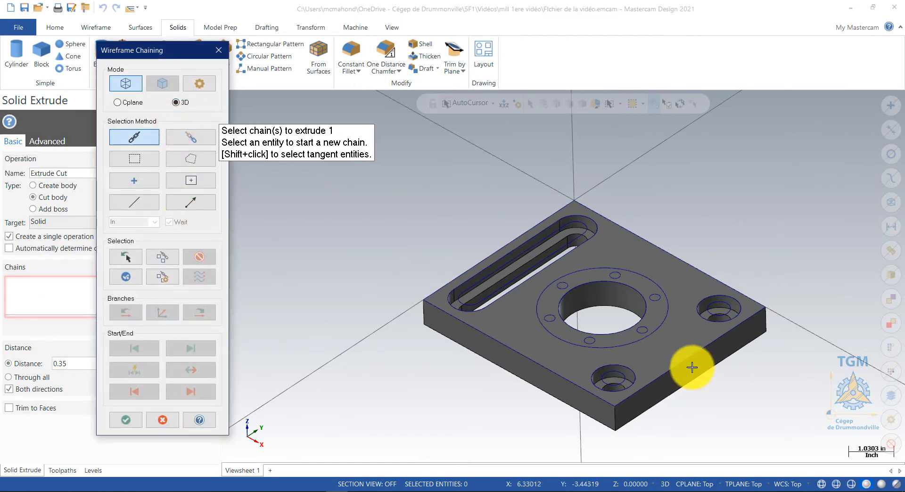
Add a ring boss around the central bore from its inner and outer circles, 0.25 in in both directions.
left_click(661, 325)
left_click(643, 320)
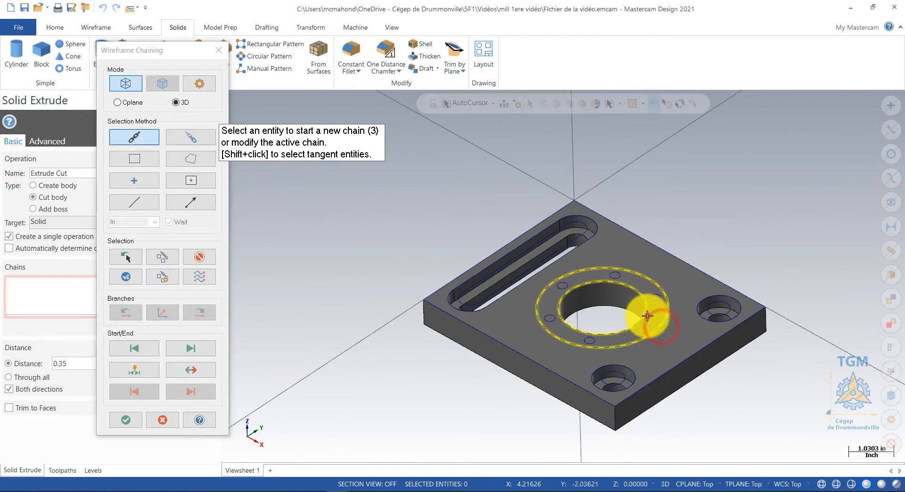
left_click(127, 418)
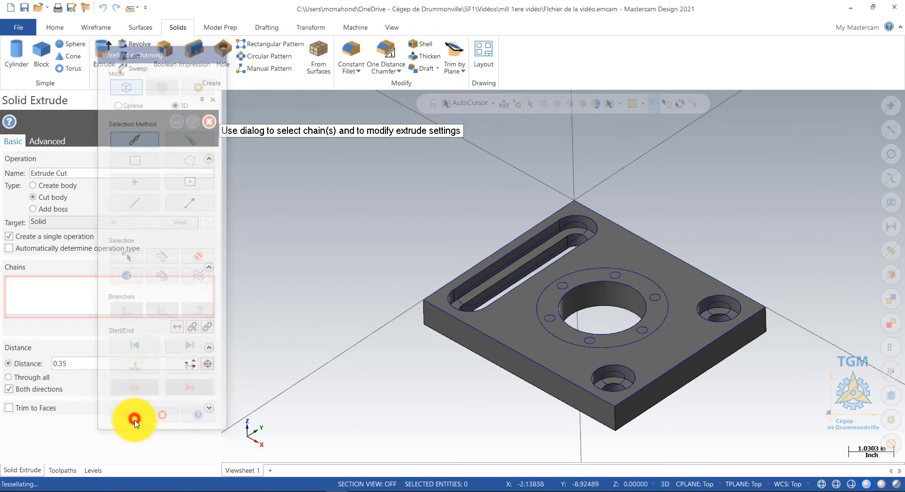
double_click(92, 362)
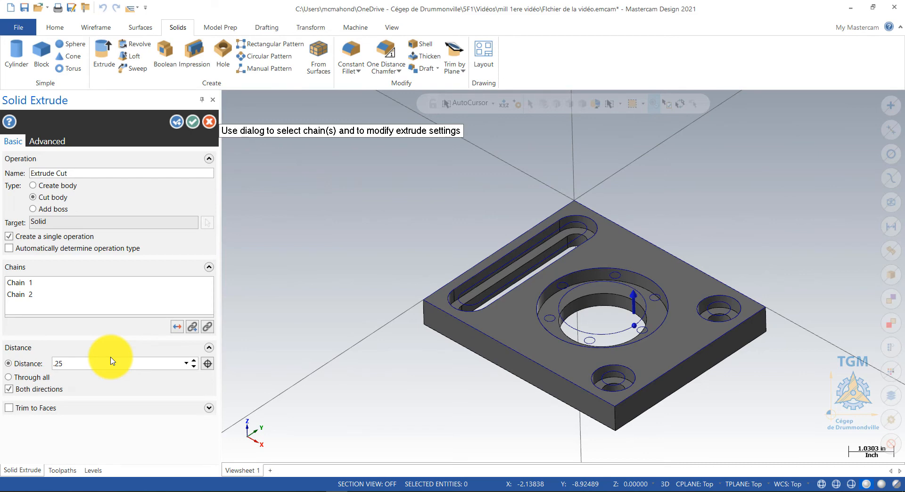
left_click(151, 173)
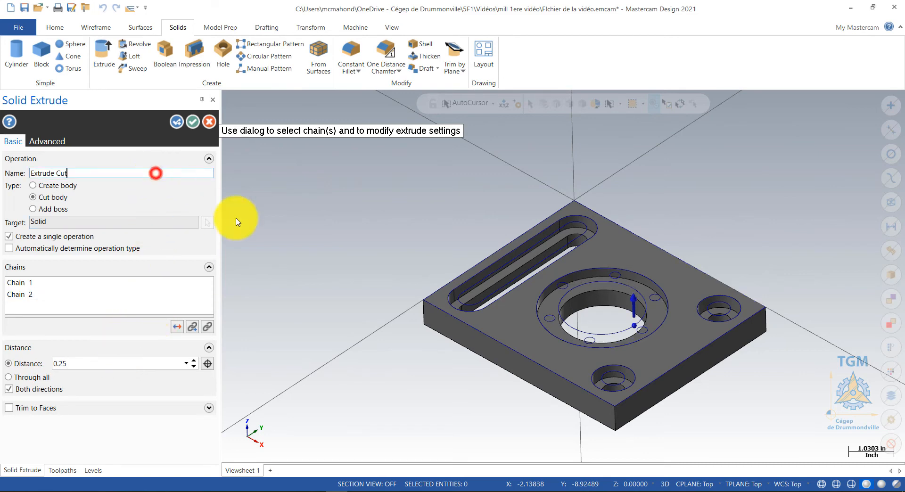
left_click(53, 210)
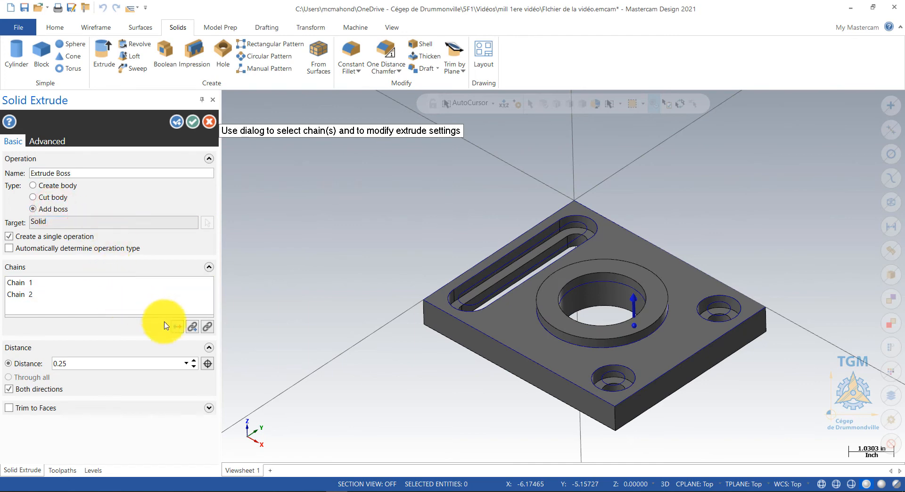
left_click(179, 328)
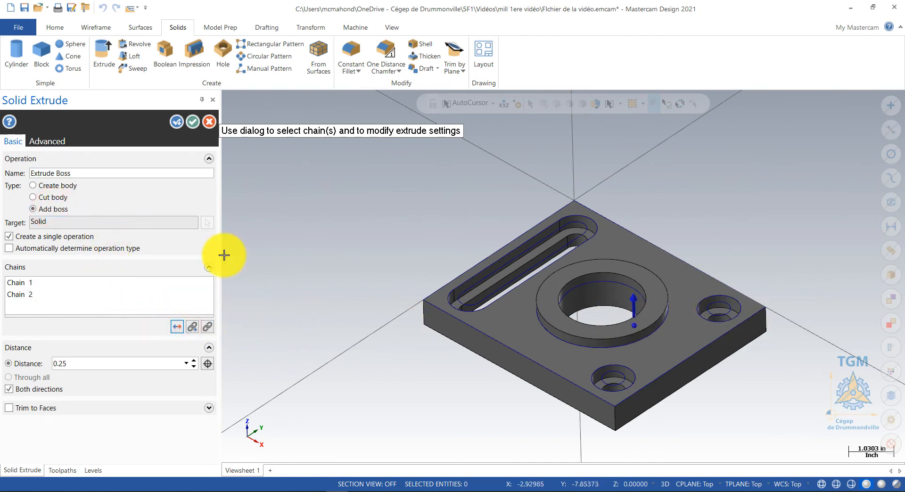
left_click(178, 122)
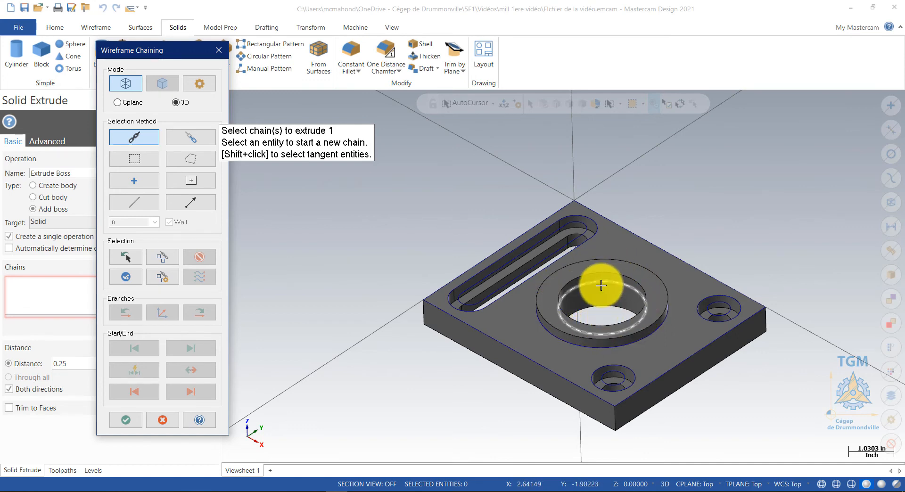
Show the model in wireframe and cut the six small bolt circles around the central bore through all in both directions.
left_click(821, 485)
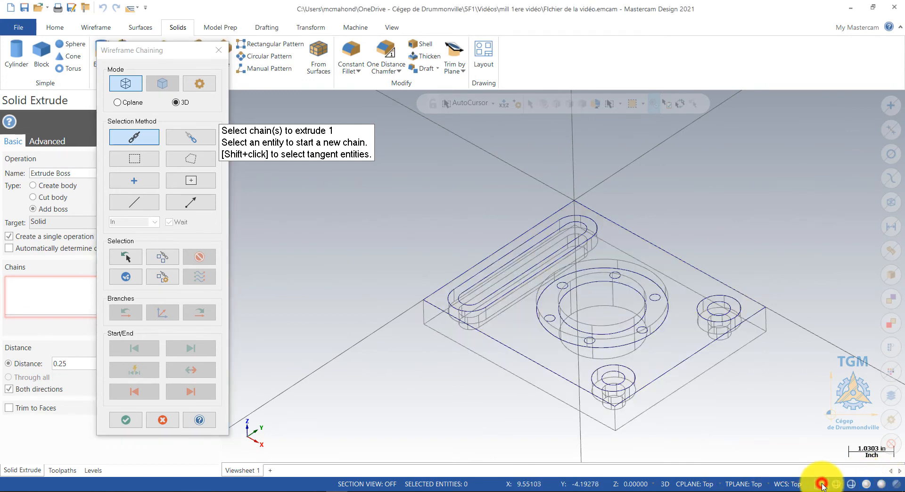
left_click(551, 310)
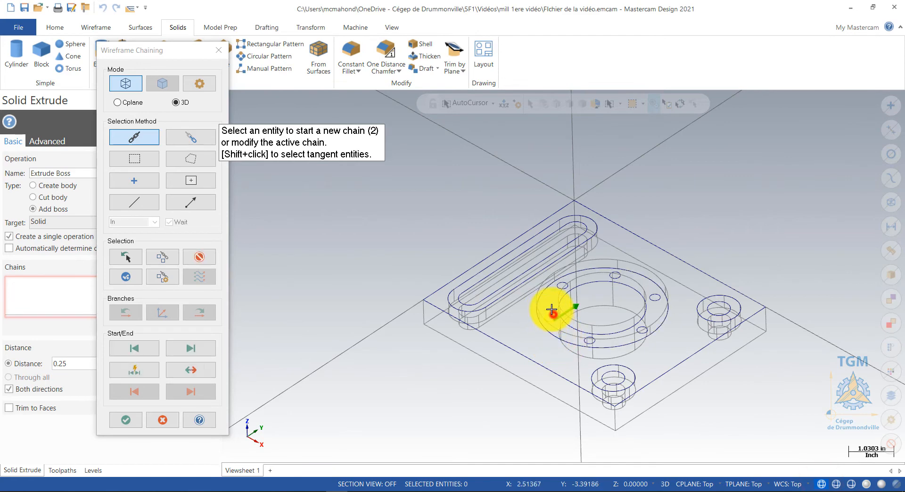
left_click(558, 290)
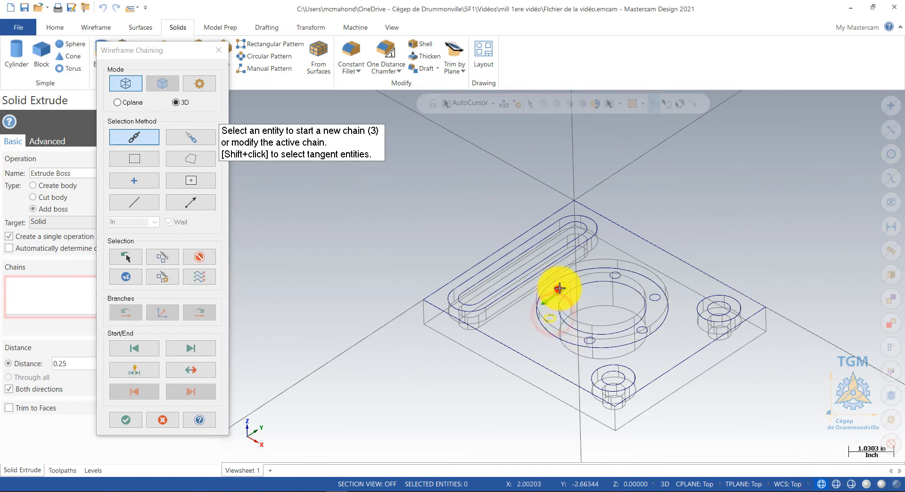
left_click(615, 275)
left_click(660, 298)
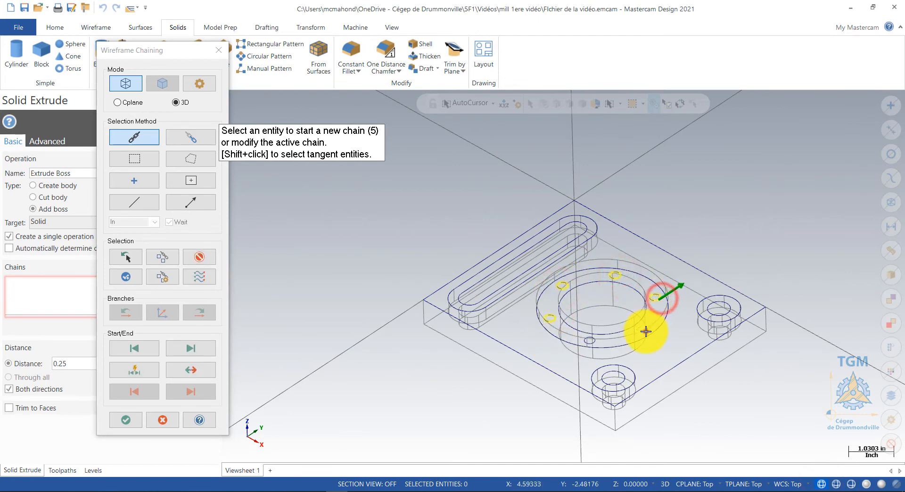
left_click(644, 332)
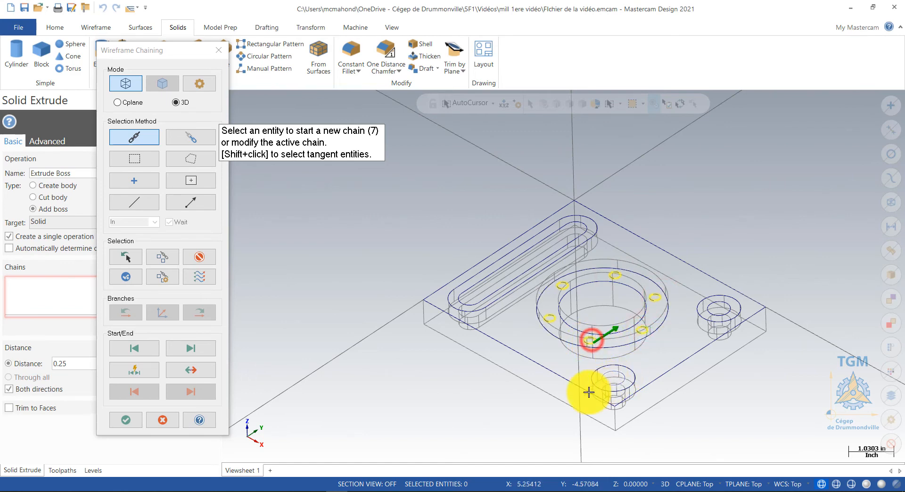
left_click(125, 420)
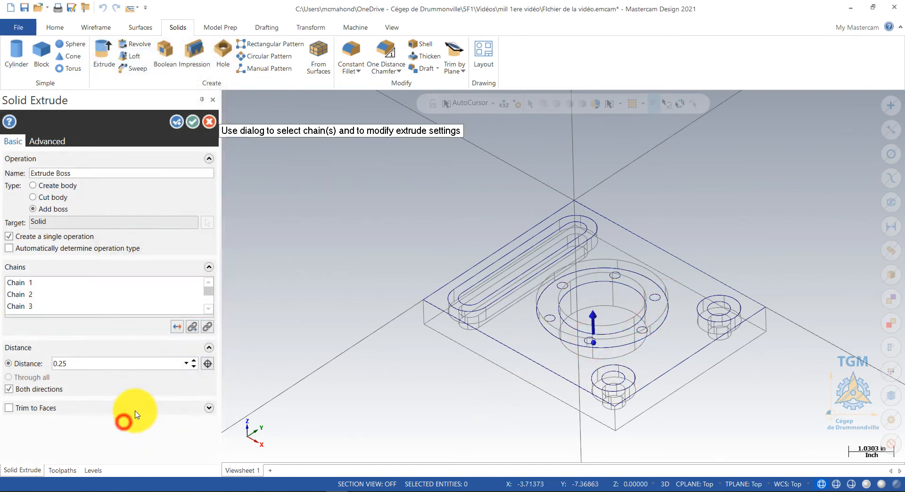
left_click(41, 197)
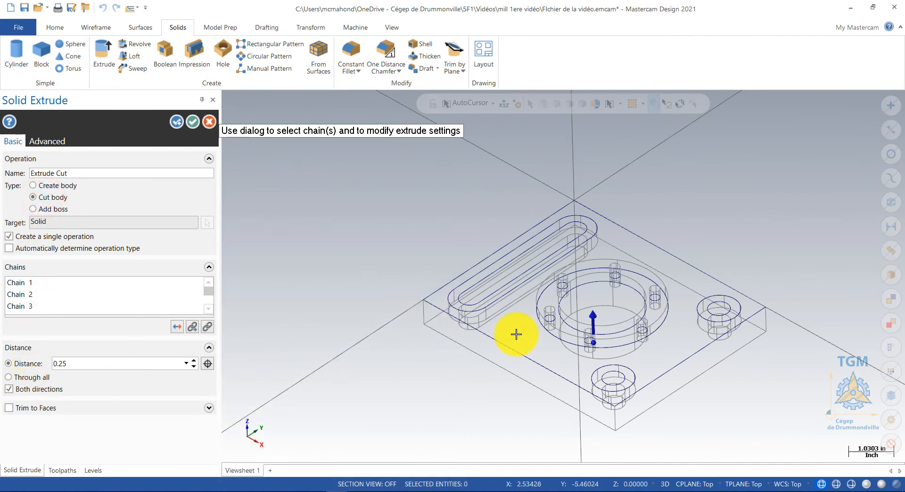
left_click(8, 379)
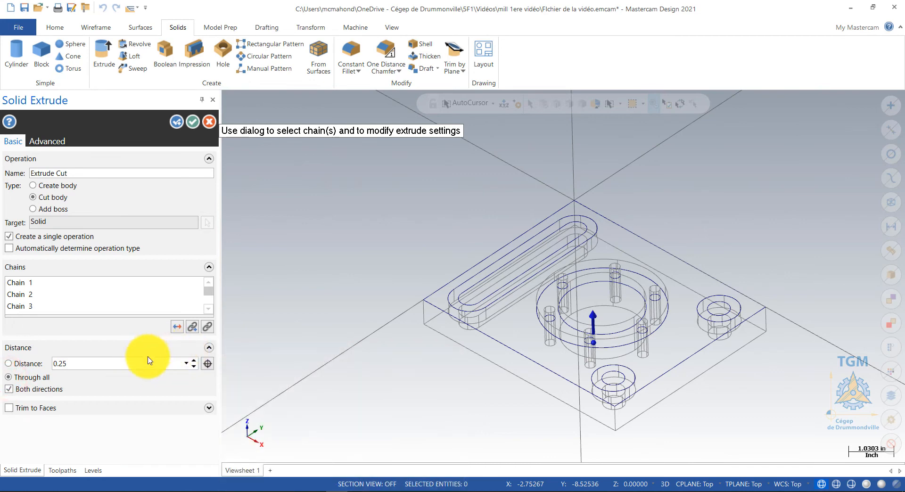
left_click(178, 124)
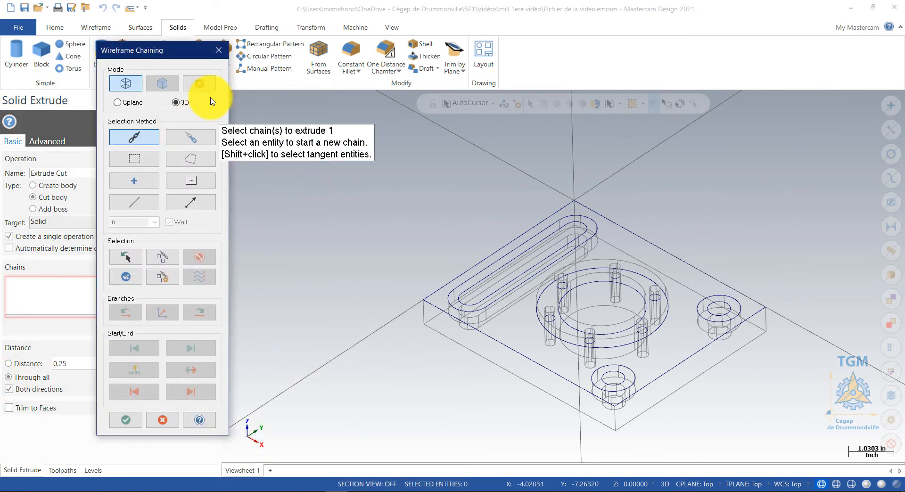
End the extrusion command, return the model to shaded display, and inspect the solid before restoring the isometric view.
left_click(218, 50)
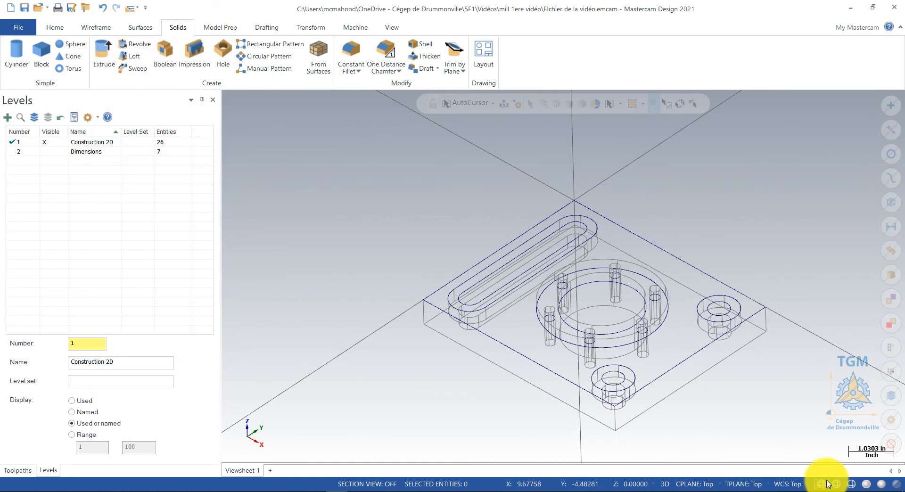
left_click(881, 487)
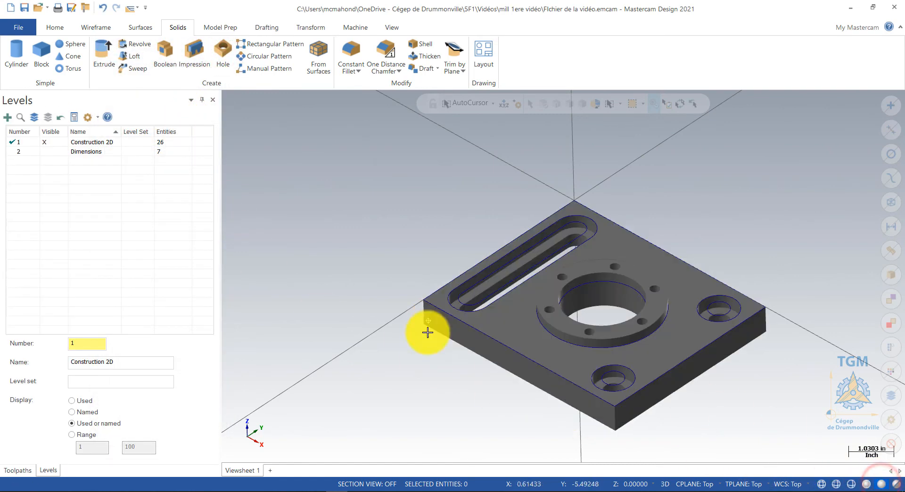
mouse_move(428, 326)
middle_mouse_down()
mouse_move(429, 379)
mouse_move(493, 357)
mouse_move(537, 363)
mouse_move(476, 323)
mouse_move(505, 295)
mouse_move(542, 379)
mouse_move(570, 319)
middle_mouse_up()
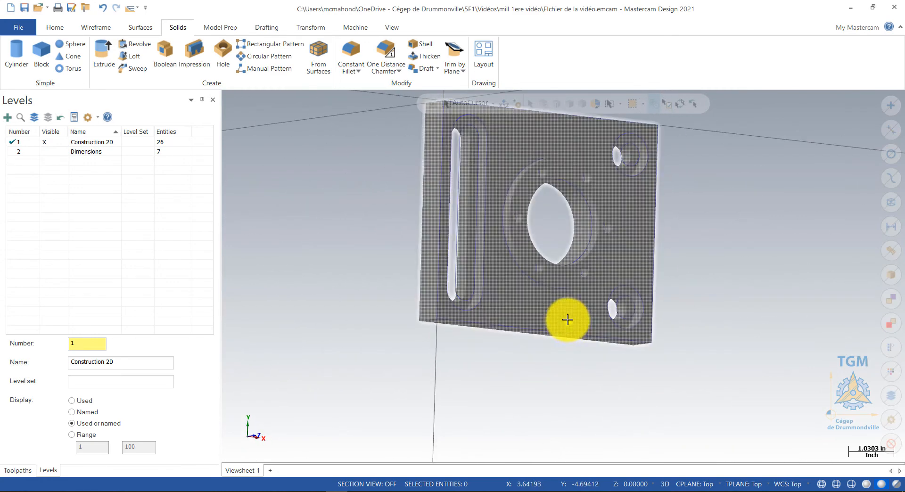
right_click(569, 320)
left_click(651, 243)
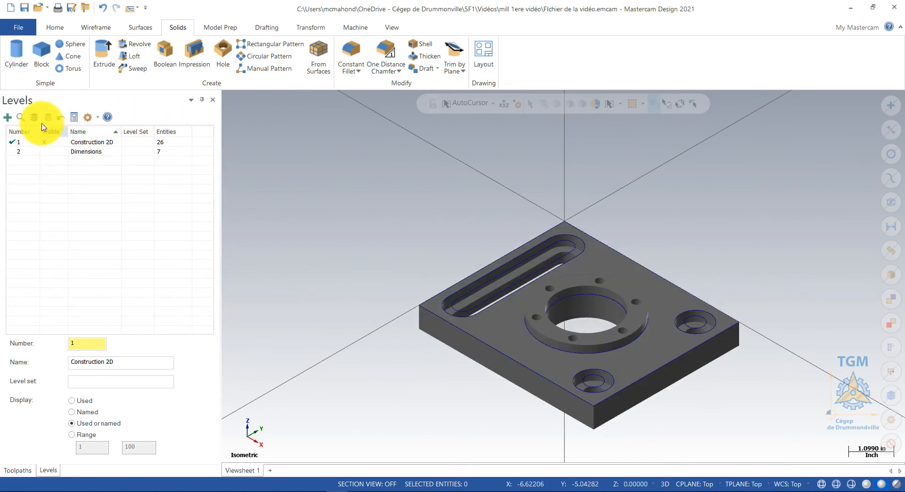
Create level 3 and name it Extrusion 3D.
left_click(8, 117)
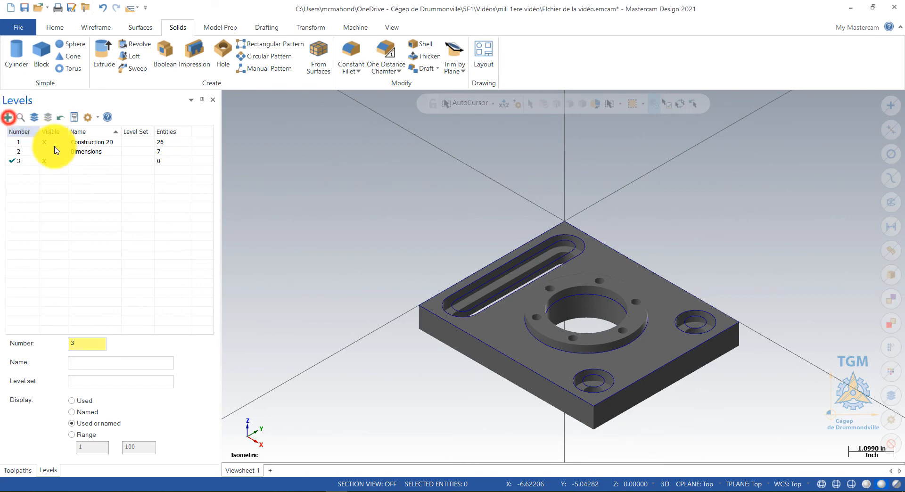
left_click(86, 162)
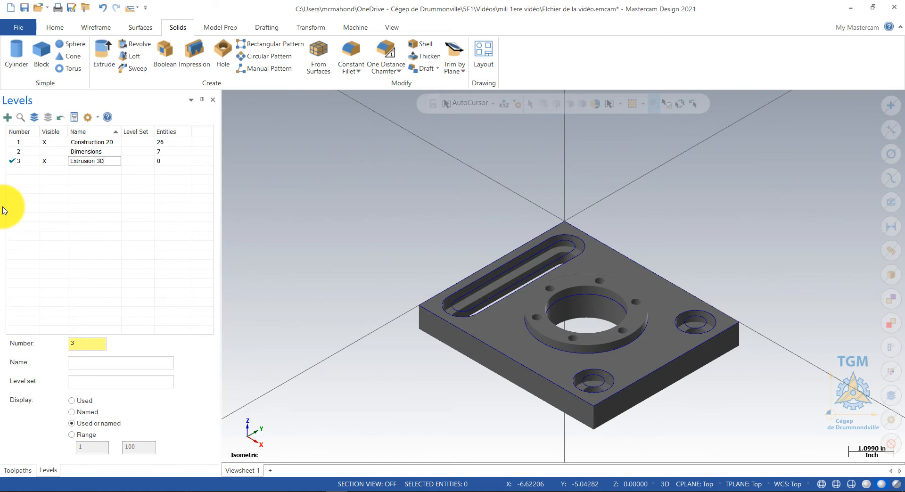
left_click(131, 190)
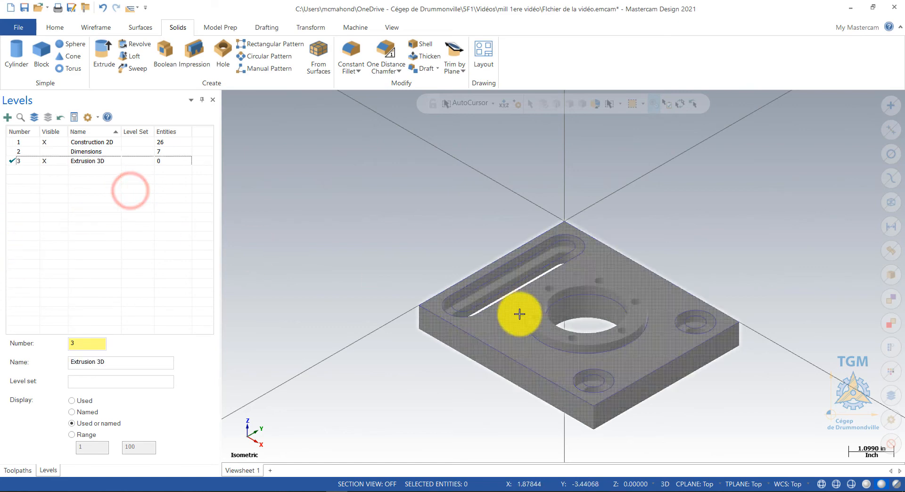
Move the plate's solid to the active Extrusion 3D level.
left_click(510, 333)
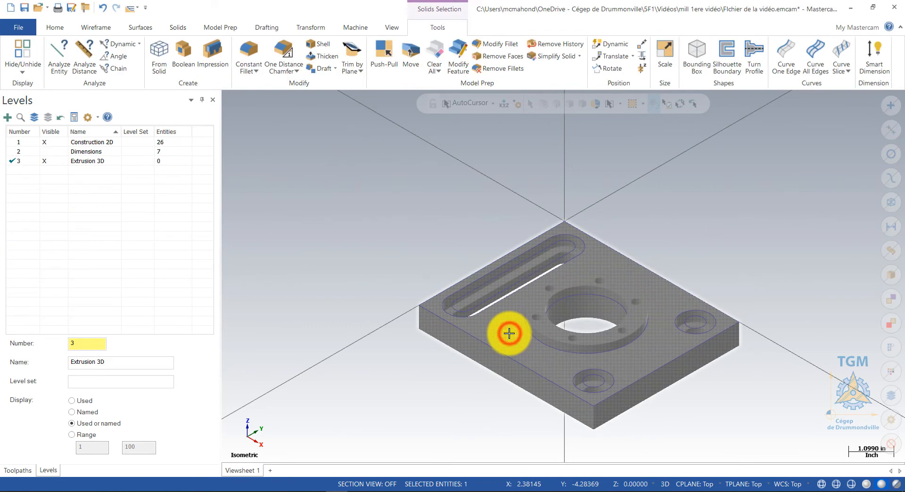
right_click(513, 329)
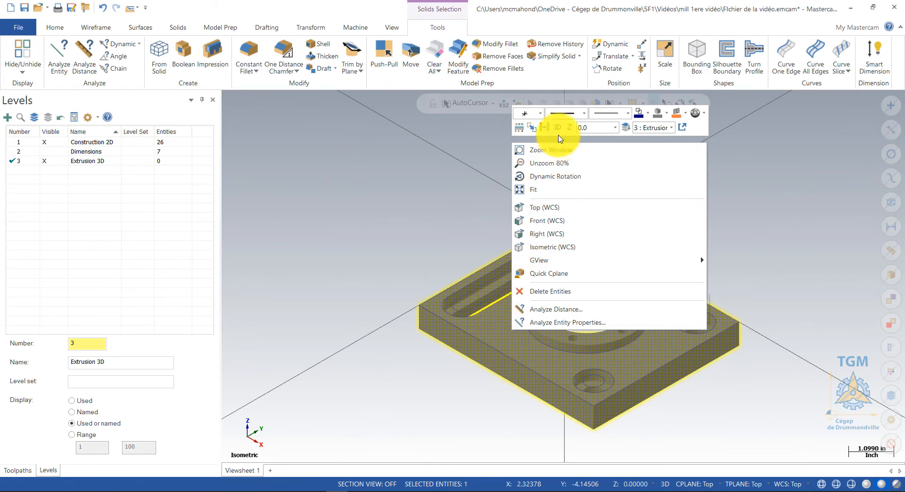
left_click(628, 130)
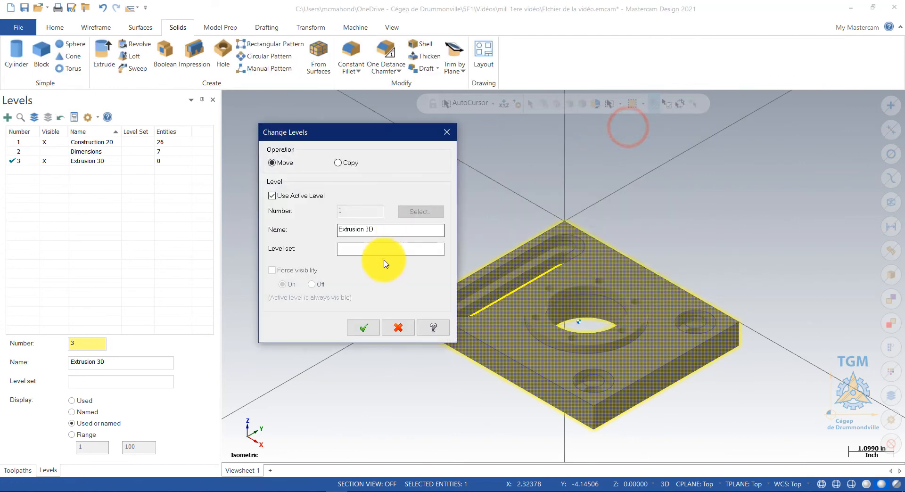
left_click(366, 328)
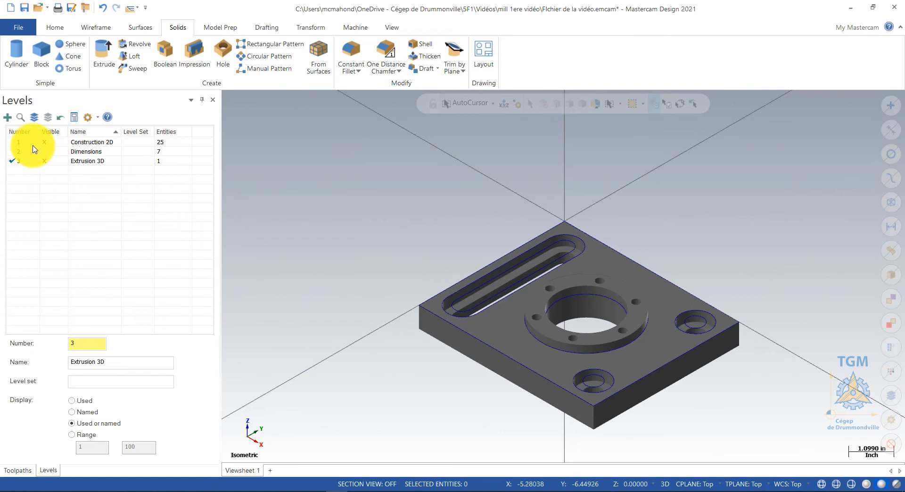
Isolate the Construction 2D level, then make Extrusion 3D active again and hide Construction 2D.
left_click(14, 142)
left_click(45, 161)
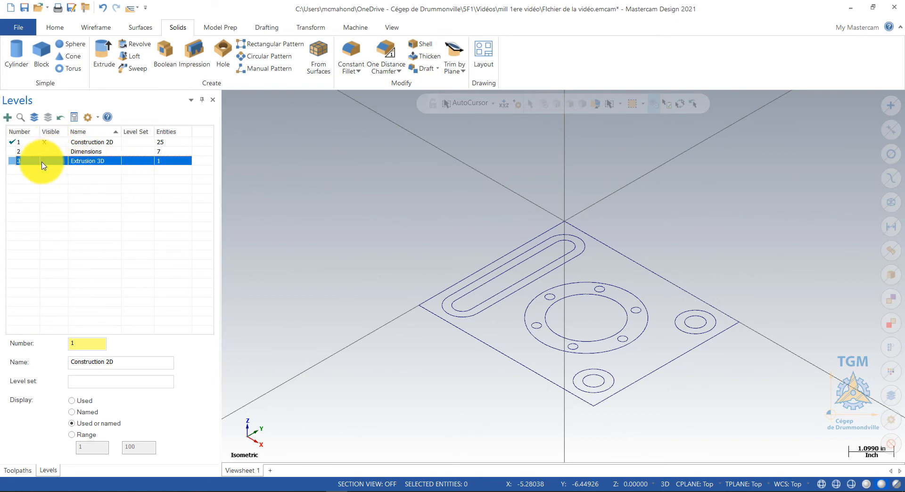
left_click(16, 160)
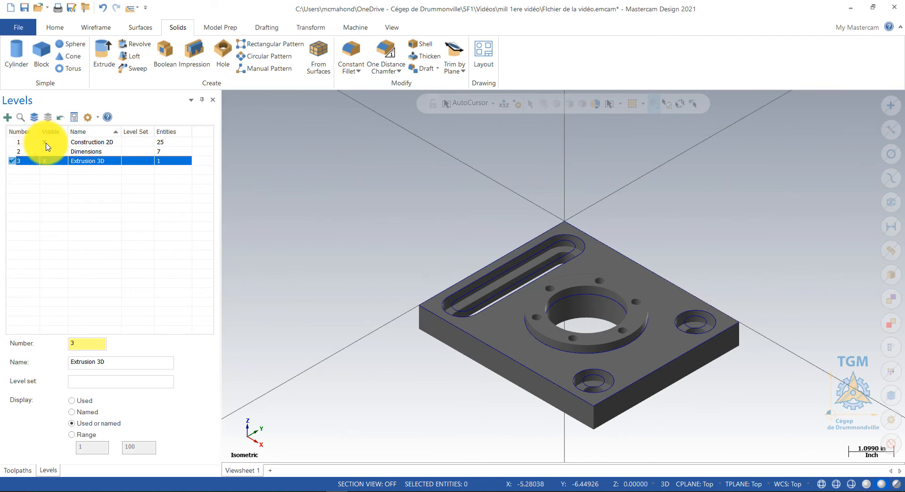
left_click(46, 142)
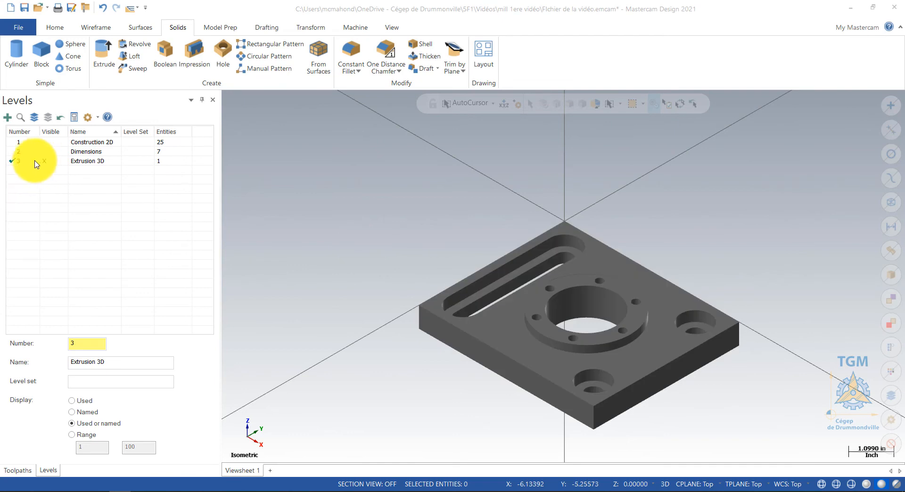
Apply a 0.05 one-distance chamfer to the slot's upper edge and both counterbored holes' top edges, propagating along tangencies.
scroll(735, 400, "up", 2)
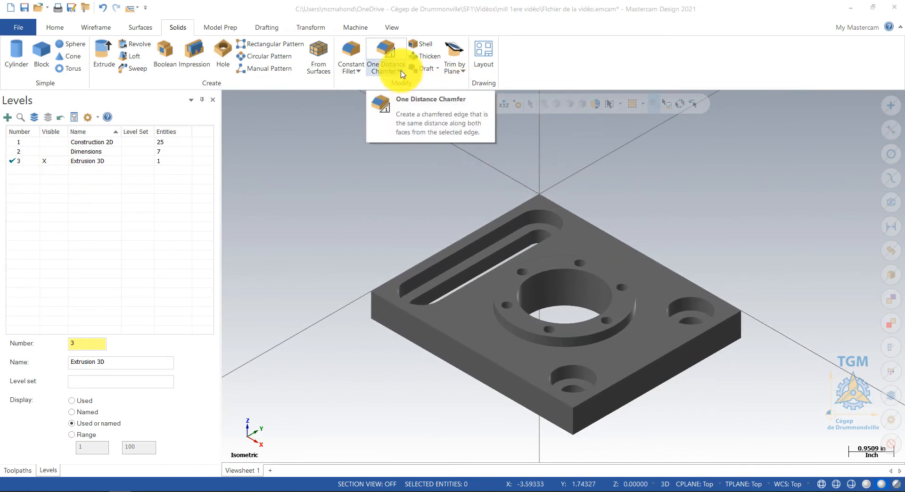
left_click(402, 73)
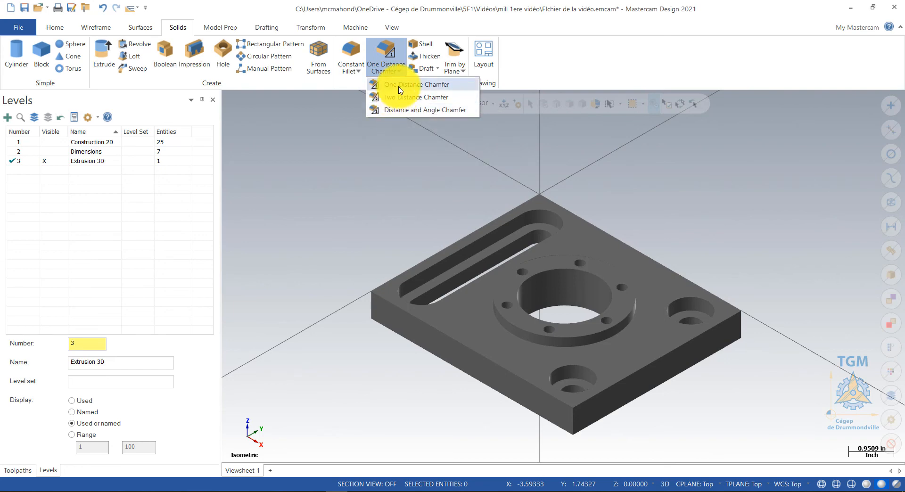
left_click(391, 85)
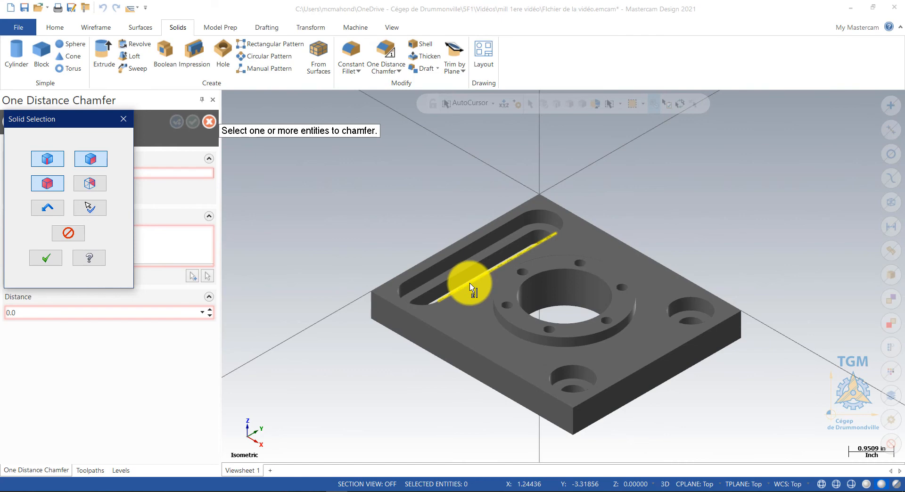
left_click(470, 284)
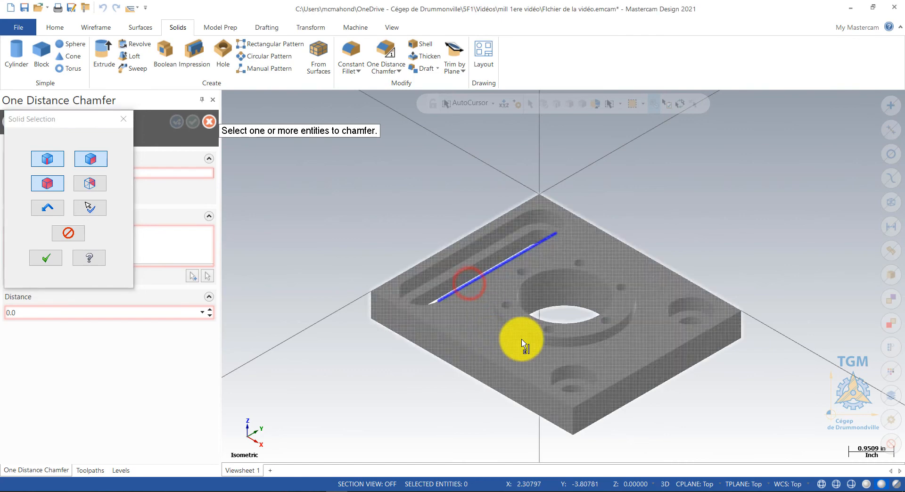
left_click(564, 363)
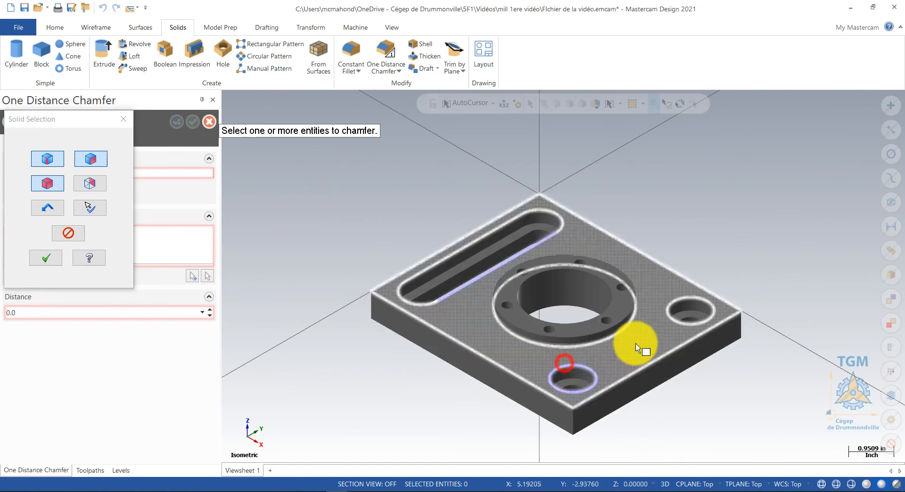
left_click(684, 298)
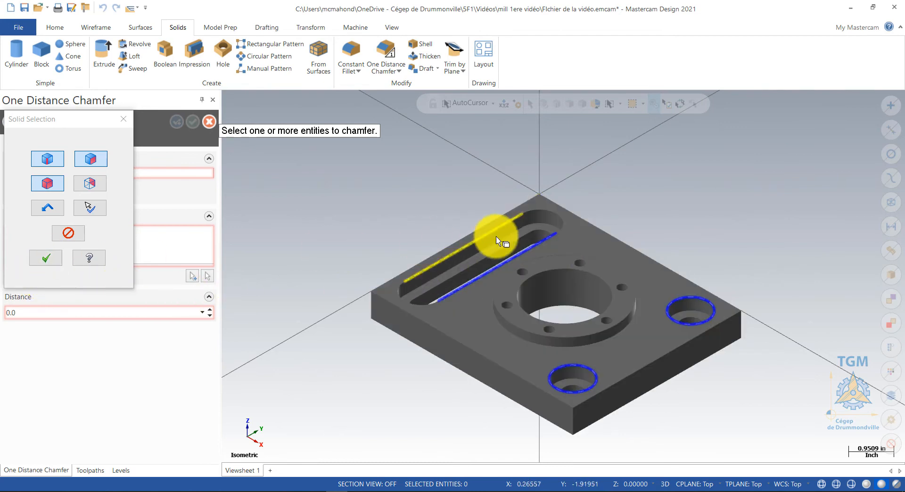
left_click(46, 257)
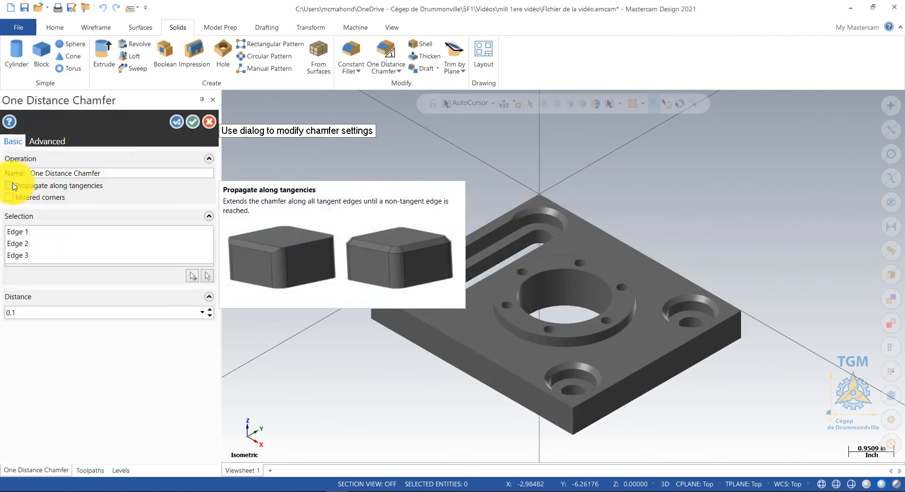
left_click(10, 184)
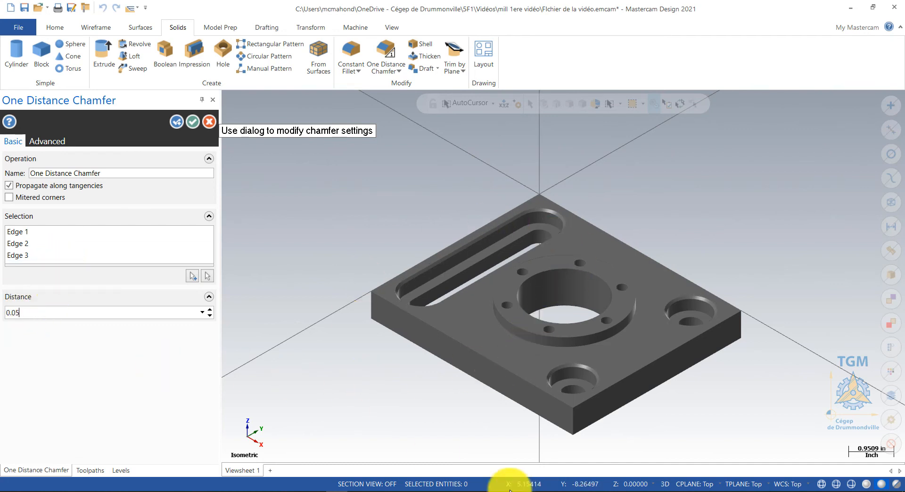
left_click(176, 123)
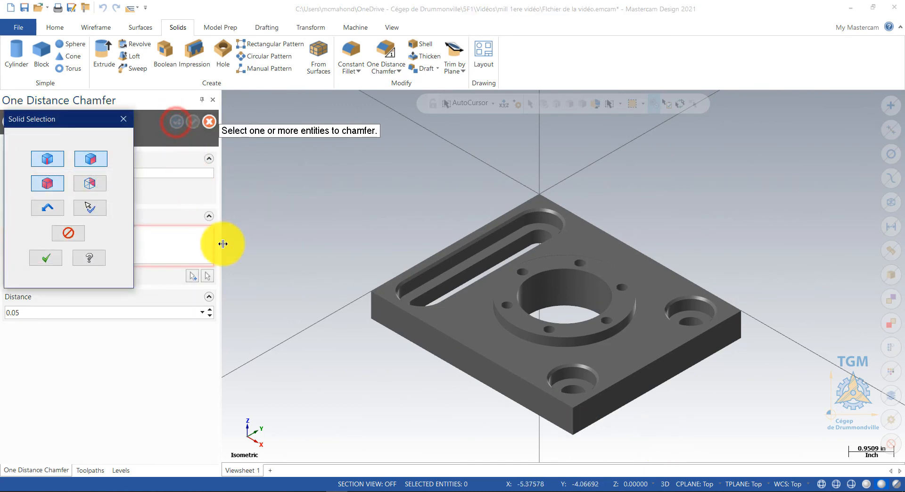
Chamfer the circular boss's outer top edge and the central bore's top edge with a 0.08 distance, then finish the command.
left_click(508, 320)
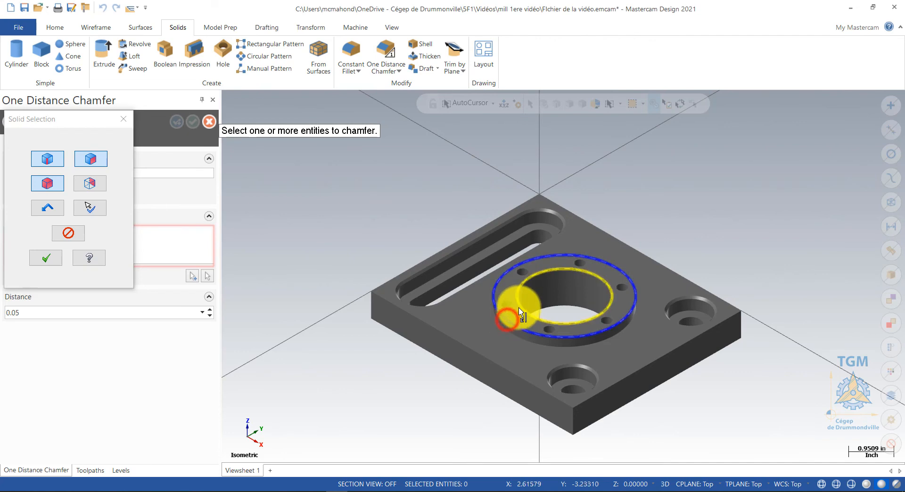
left_click(39, 260)
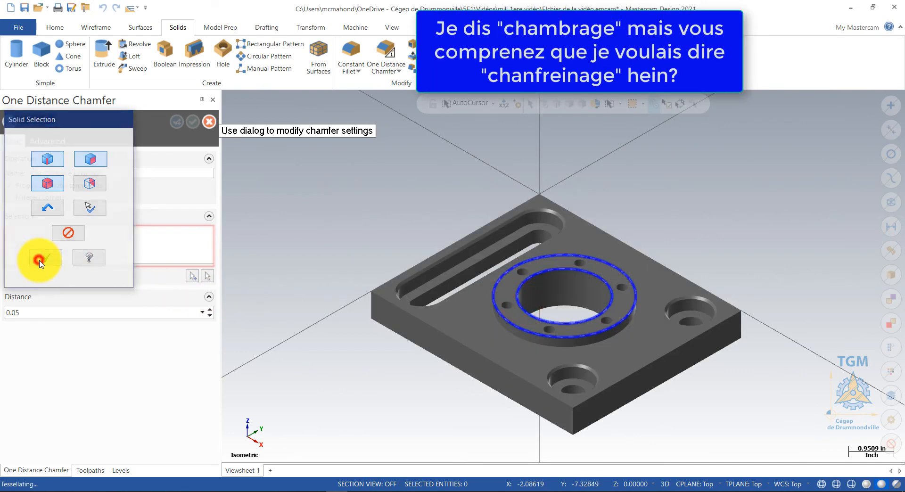
left_click(31, 311)
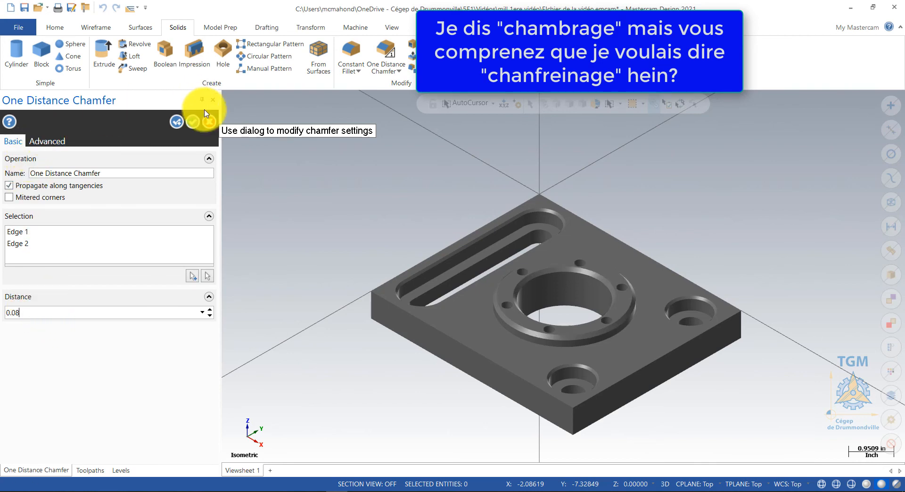
left_click(191, 123)
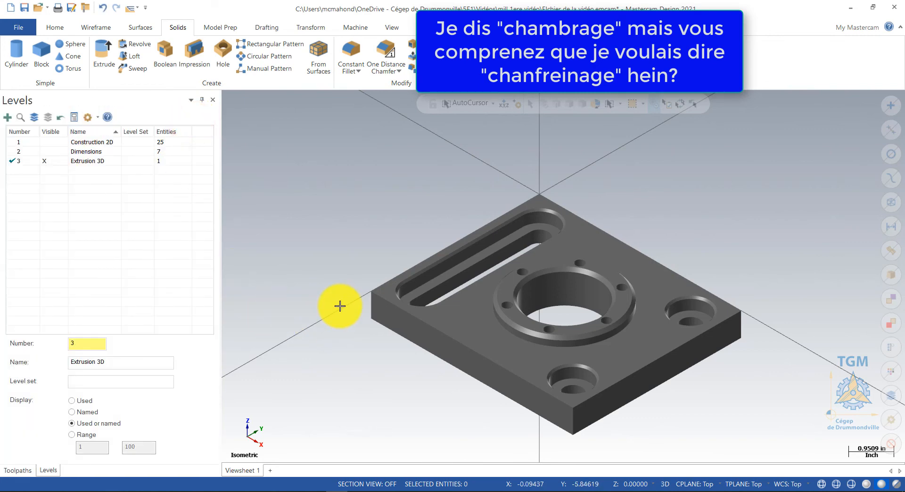
Inspect the chamfered plate in front and rotated views, checking its height relative to the origin.
mouse_move(339, 307)
middle_mouse_down()
mouse_move(344, 333)
mouse_move(339, 305)
mouse_move(338, 312)
middle_mouse_up()
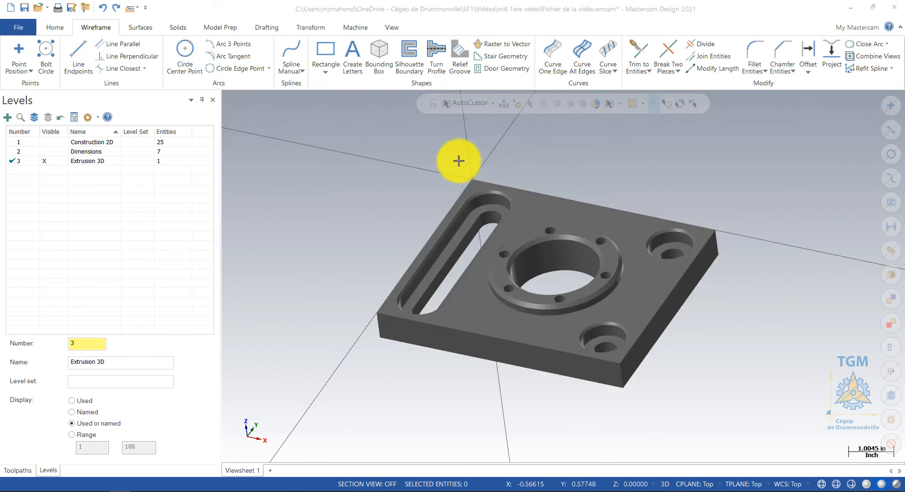
right_click(493, 348)
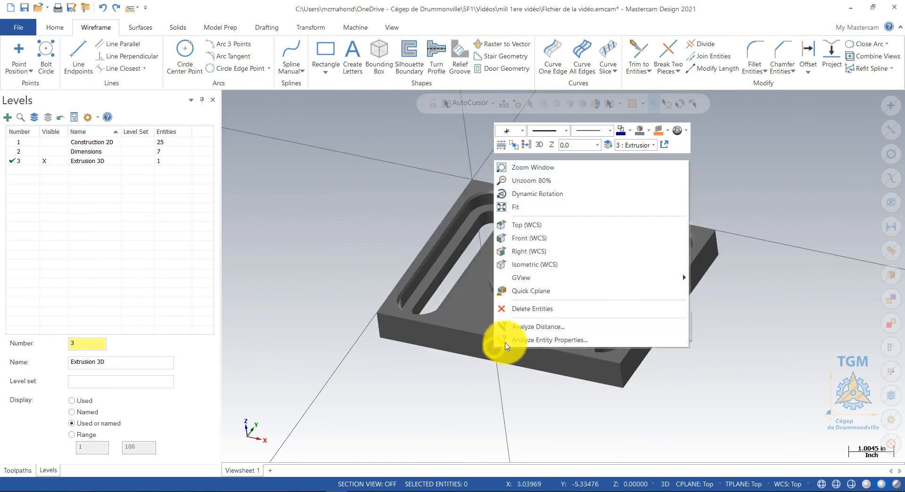
left_click(526, 241)
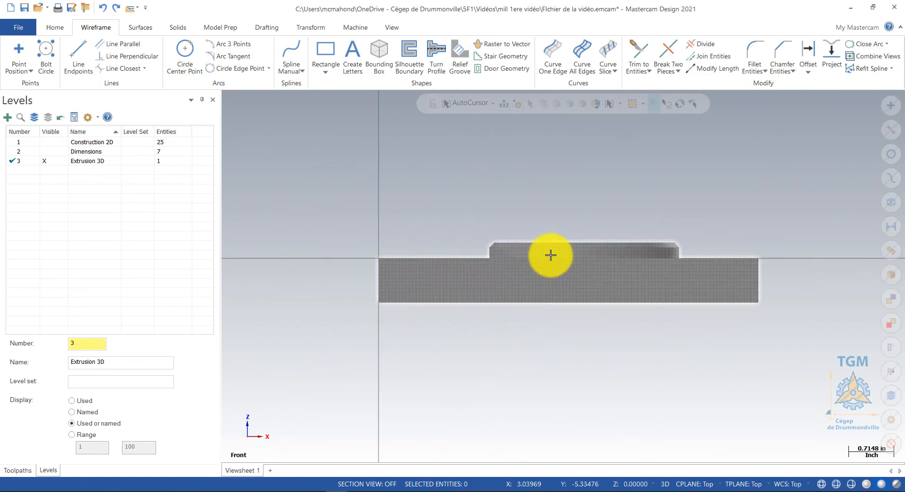
mouse_move(547, 302)
middle_mouse_down()
mouse_move(507, 327)
mouse_move(485, 313)
mouse_move(494, 336)
mouse_move(501, 328)
middle_mouse_up()
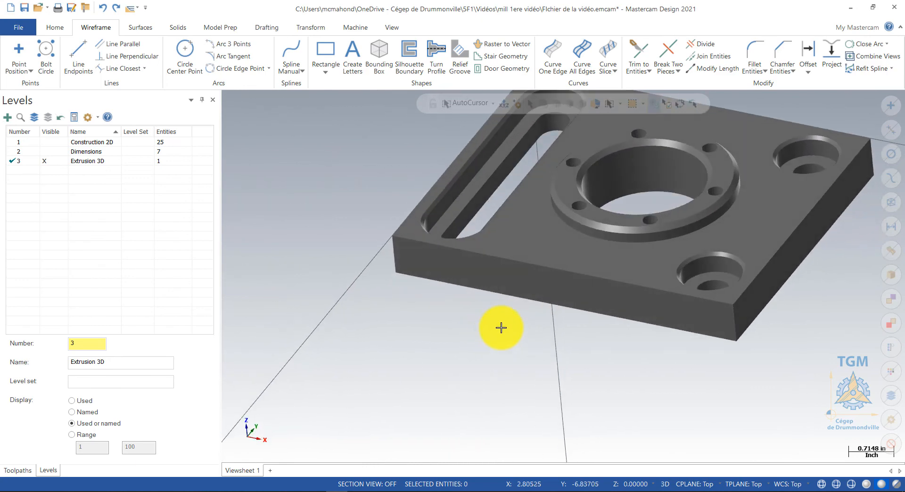
middle_click_drag(563, 315, 667, 210)
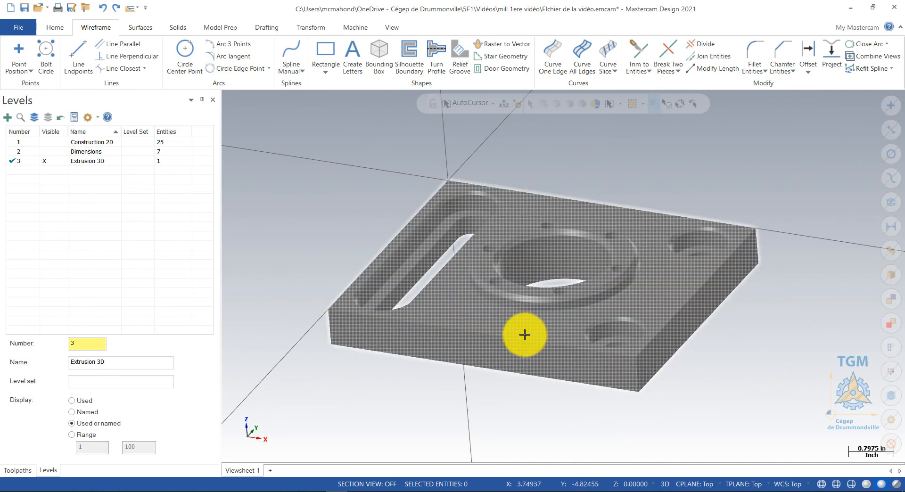
middle_click_drag(525, 333, 550, 303)
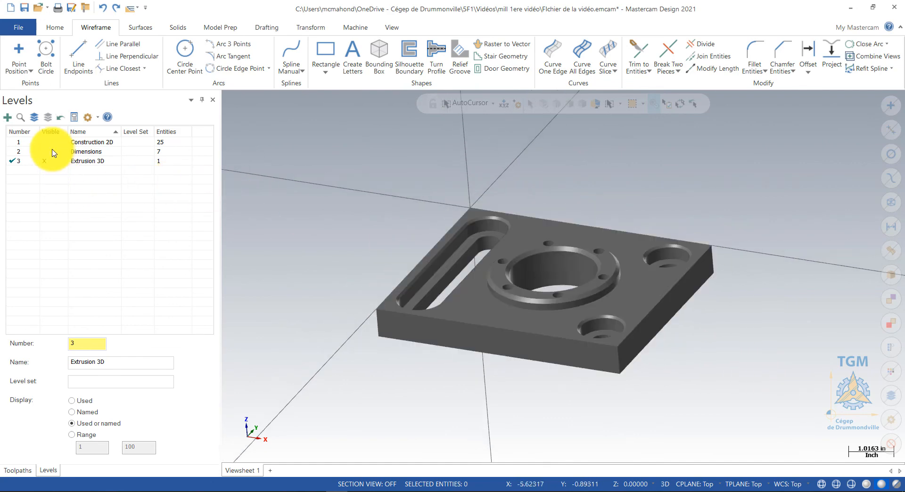
Show the Dimensions and Construction 2D levels together with the solid.
left_click(51, 152)
left_click(50, 142)
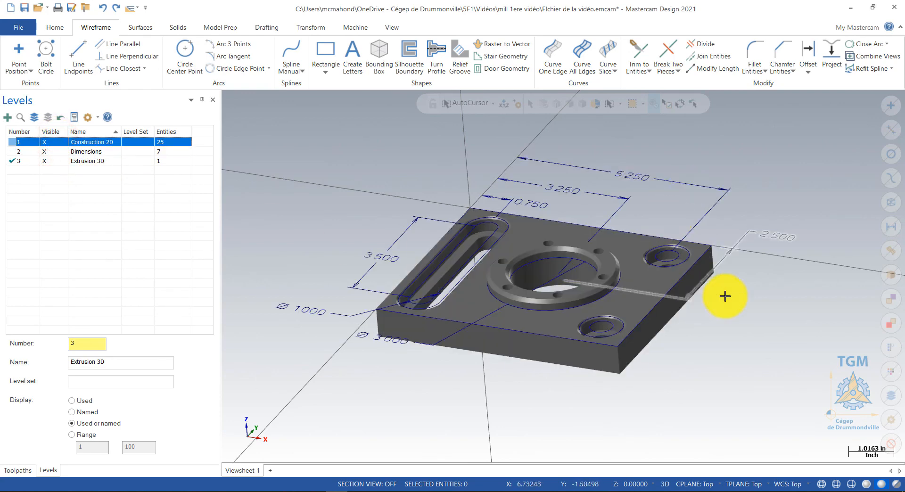
middle_click_drag(713, 326, 700, 322)
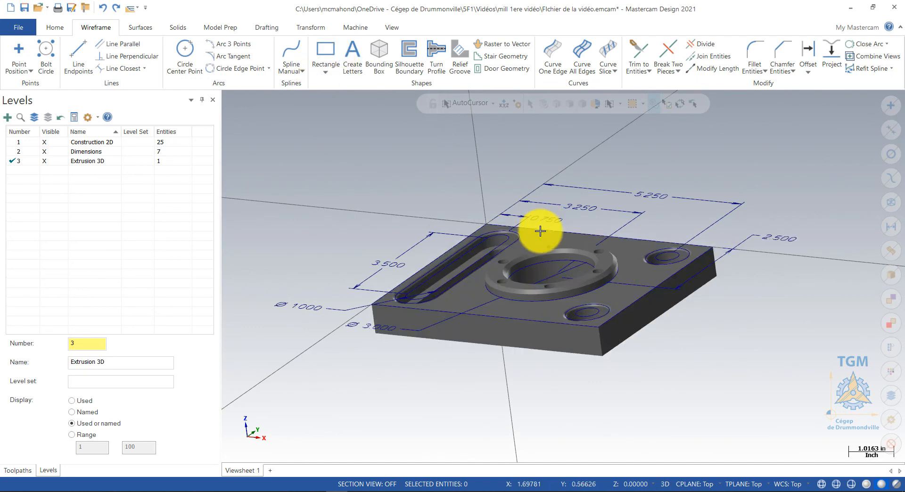
Translate the solid, wireframe and dimensions together by -0.25 in Z, using the Move method.
left_click(311, 27)
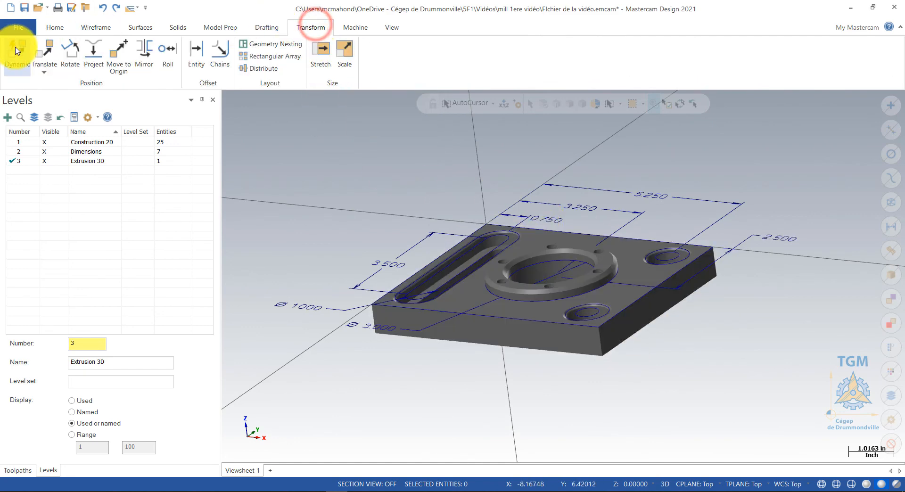
left_click(45, 47)
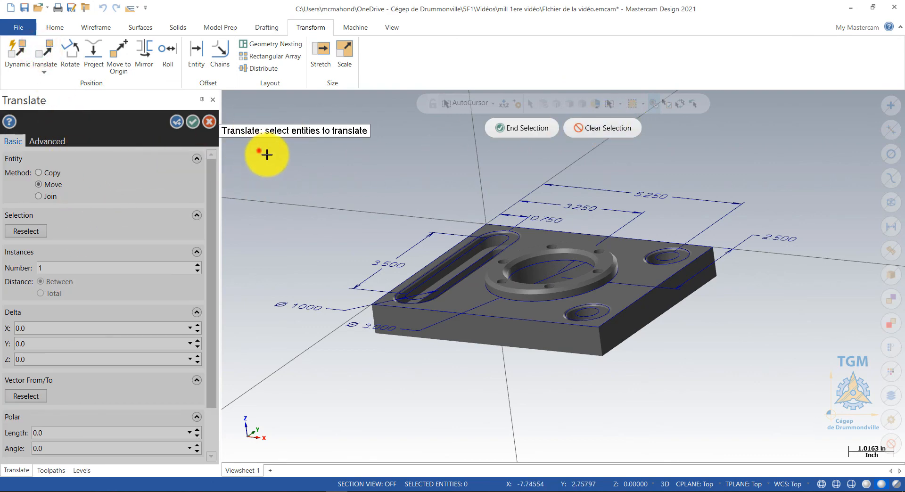
left_click_drag(267, 154, 841, 395)
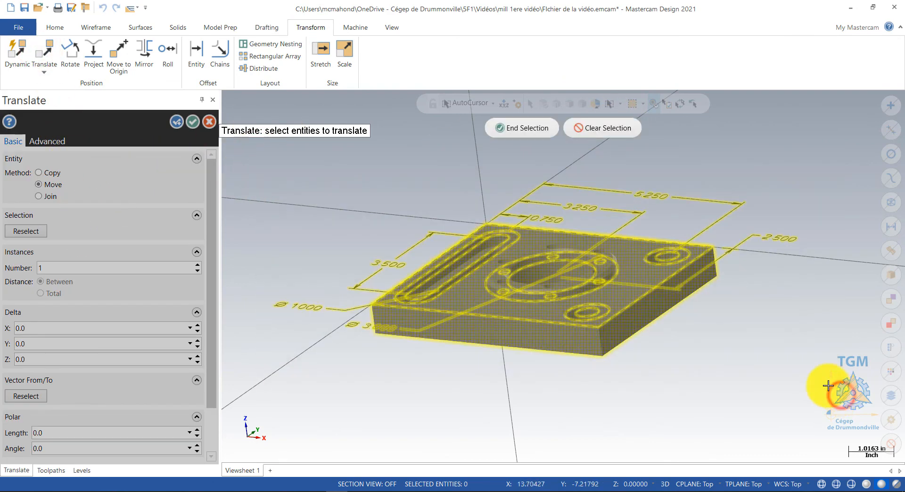
left_click(524, 132)
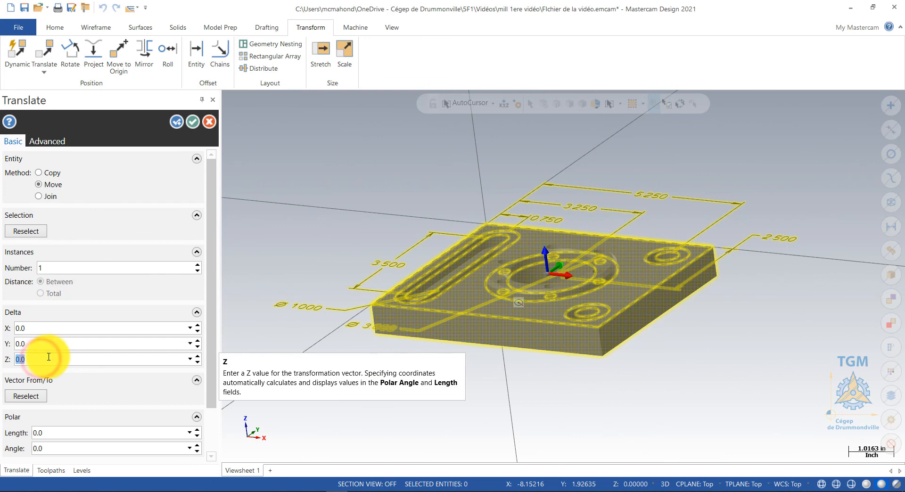
key("BackSpace")
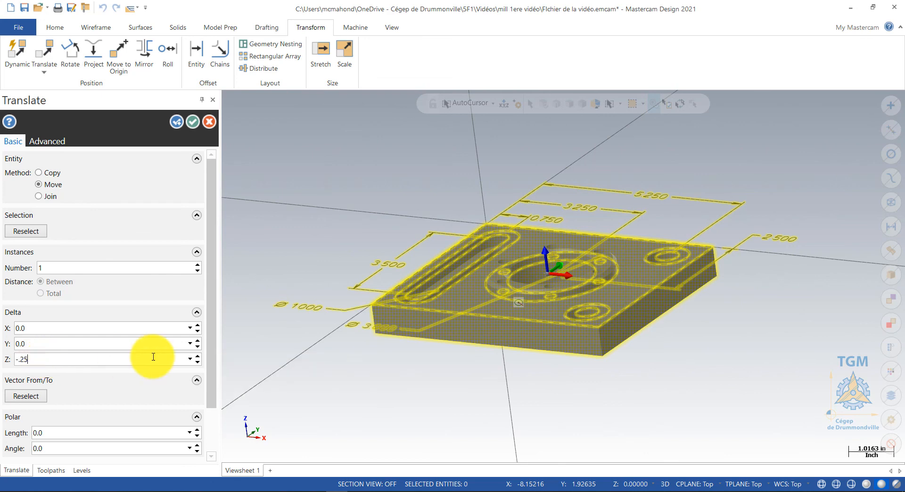
left_click(192, 122)
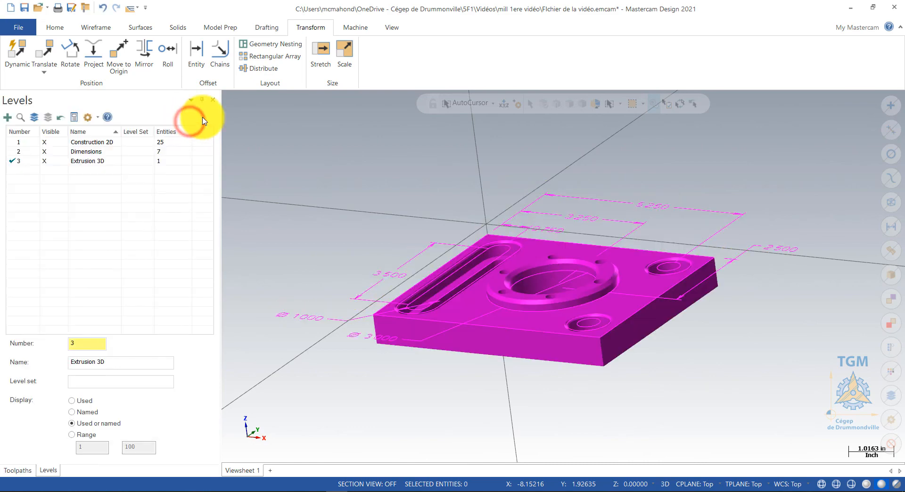
Check the moved plate's top height against the origin in the front view.
middle_click_drag(377, 234, 444, 270)
right_click(494, 356)
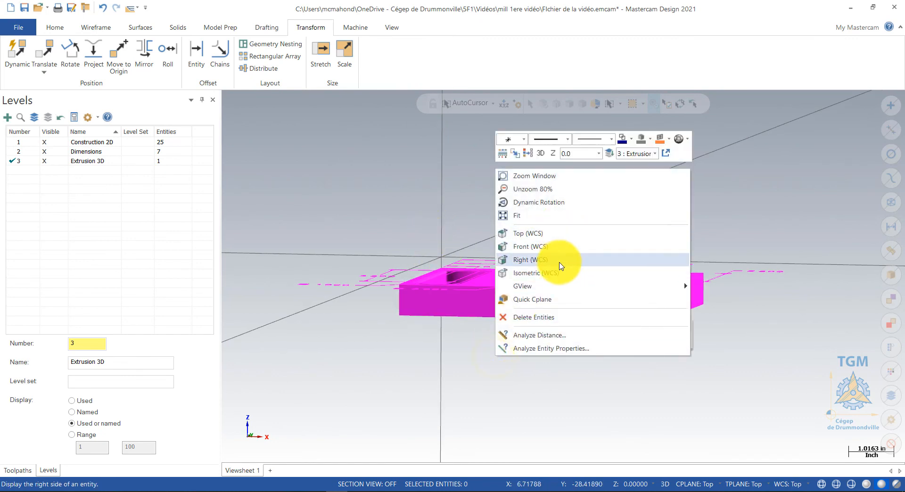
left_click(560, 243)
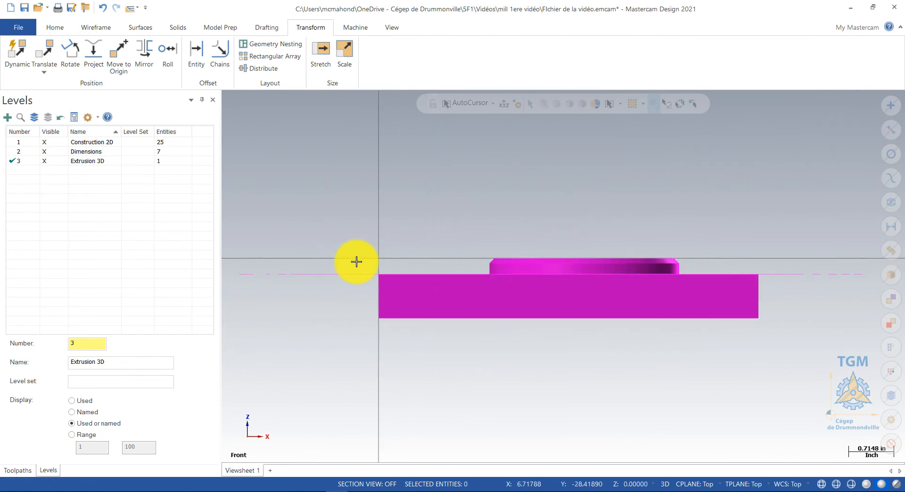
middle_click_drag(692, 264, 521, 240)
scroll(466, 348, "down", 5)
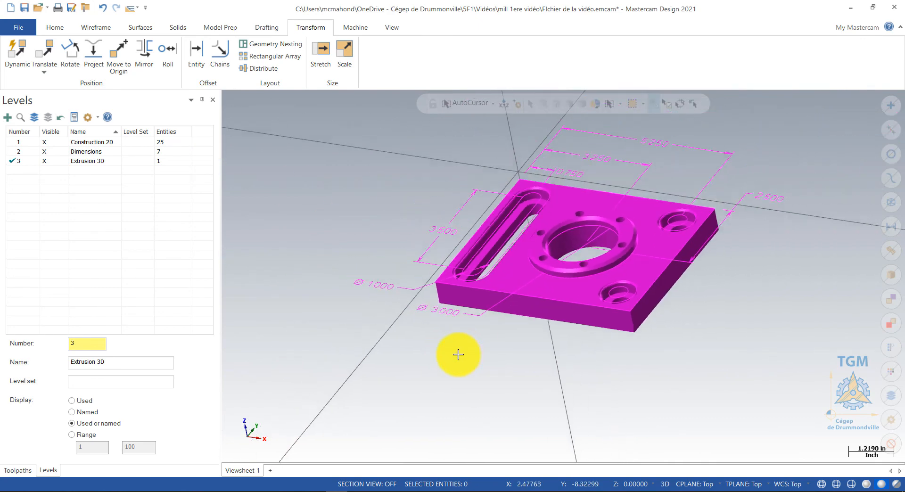
Hide the Dimensions and Construction 2D levels and clear the transformed entities' colors.
left_click(49, 151)
left_click(44, 142)
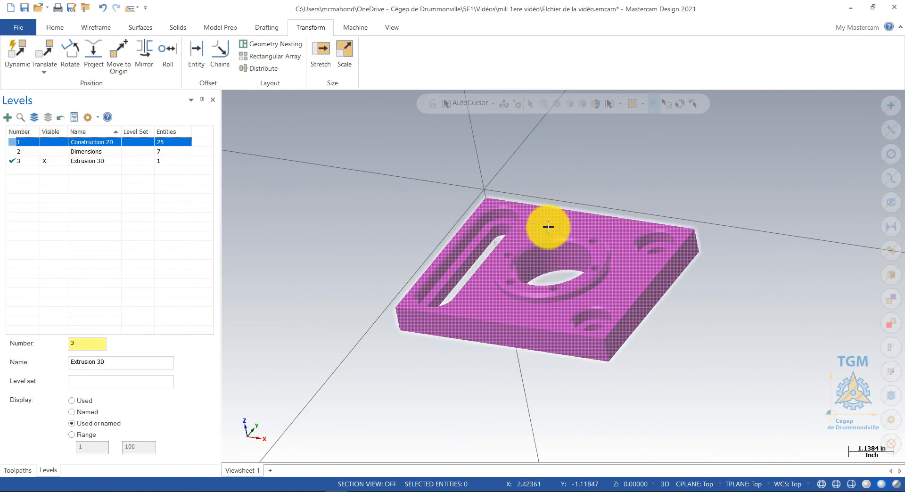
right_click(529, 219)
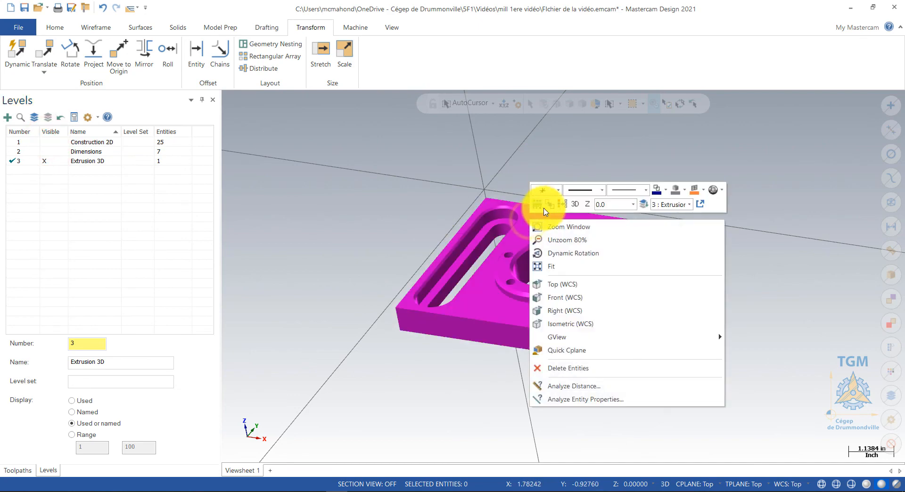
left_click(561, 204)
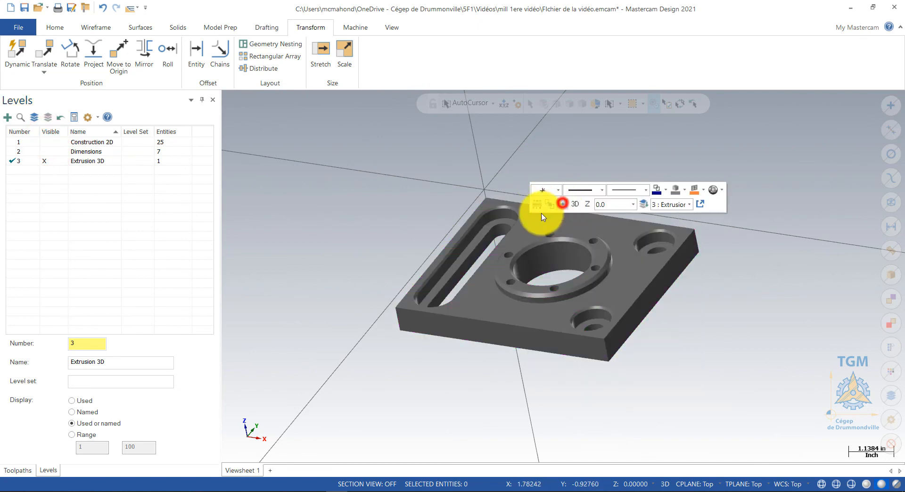
mouse_move(292, 260)
middle_mouse_down()
mouse_move(309, 228)
mouse_move(289, 282)
middle_mouse_up()
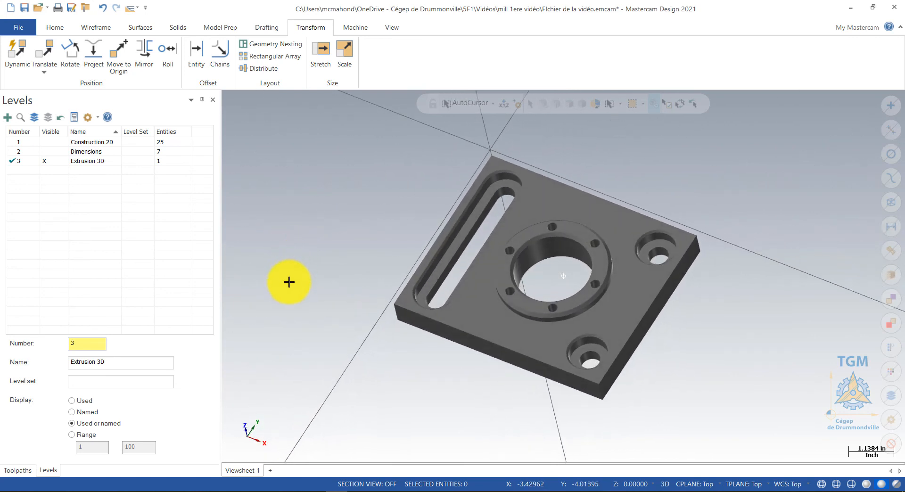